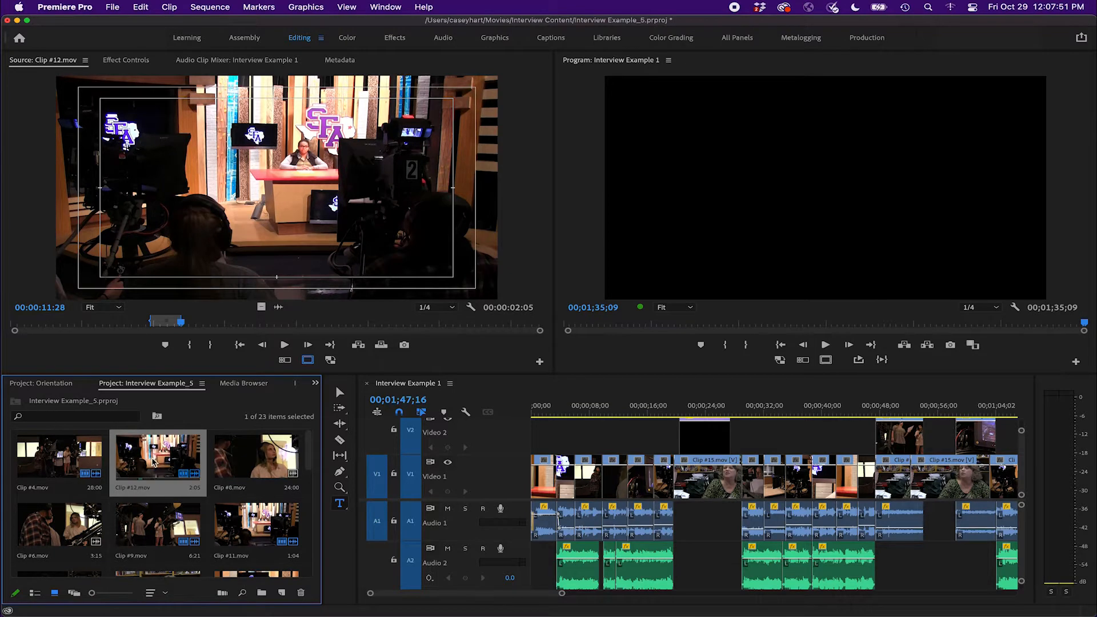
# Browse the project bin and preview several clips in the Source Monitor
pyautogui.scroll(-2, 158, 460)
pyautogui.scroll(3, 159, 459)
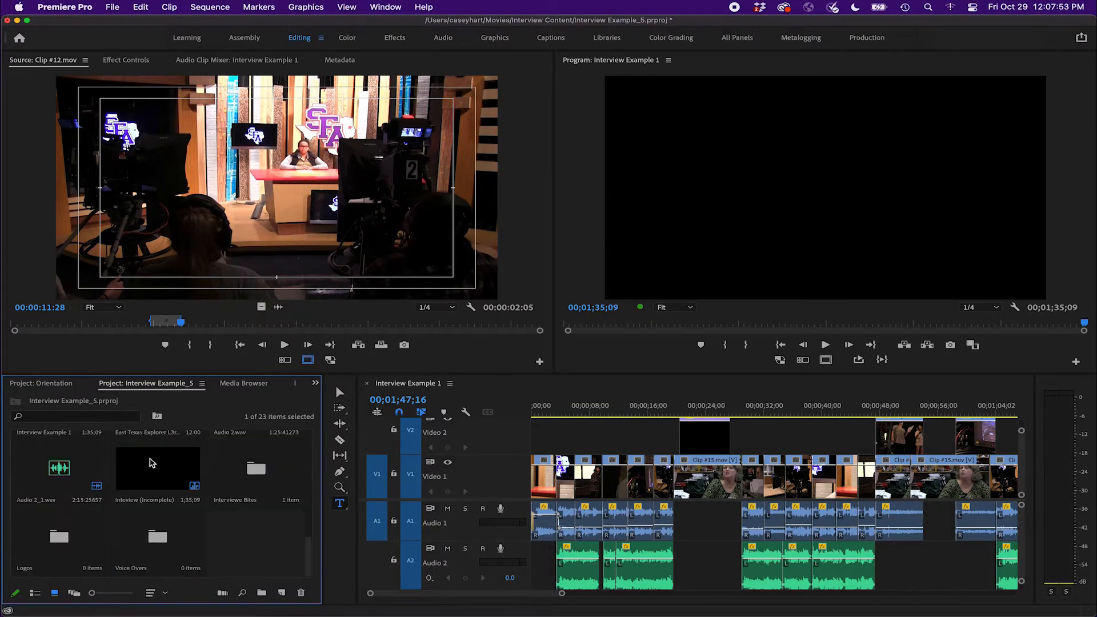
pyautogui.scroll(-2, 155, 459)
pyautogui.doubleClick(45, 457)
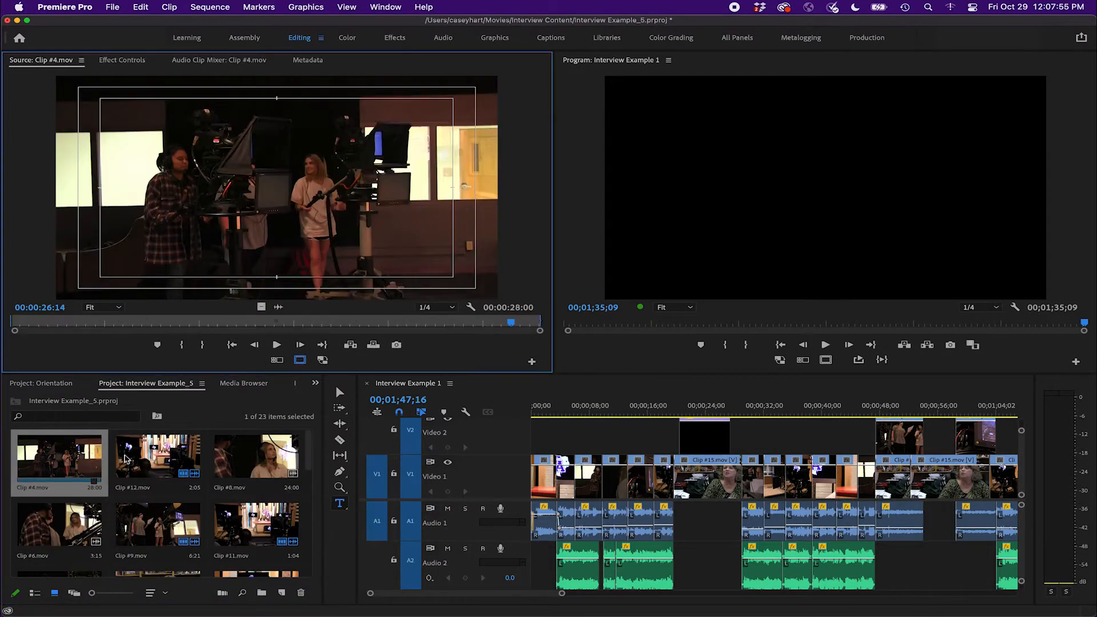
pyautogui.doubleClick(155, 457)
pyautogui.doubleClick(218, 458)
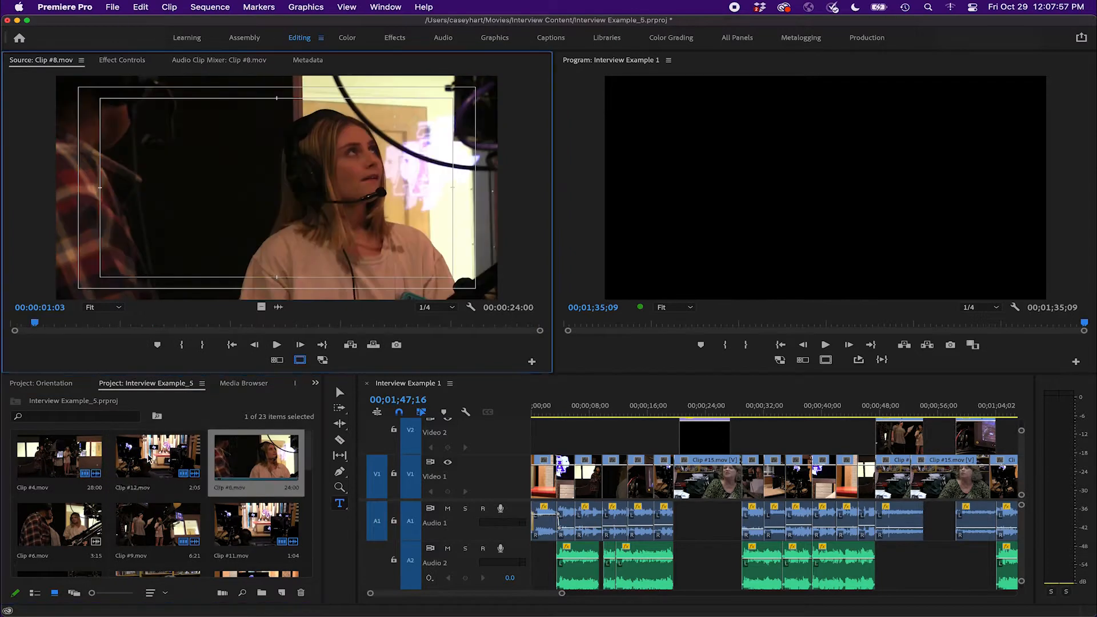
pyautogui.doubleClick(151, 460)
pyautogui.doubleClick(71, 460)
pyautogui.doubleClick(138, 462)
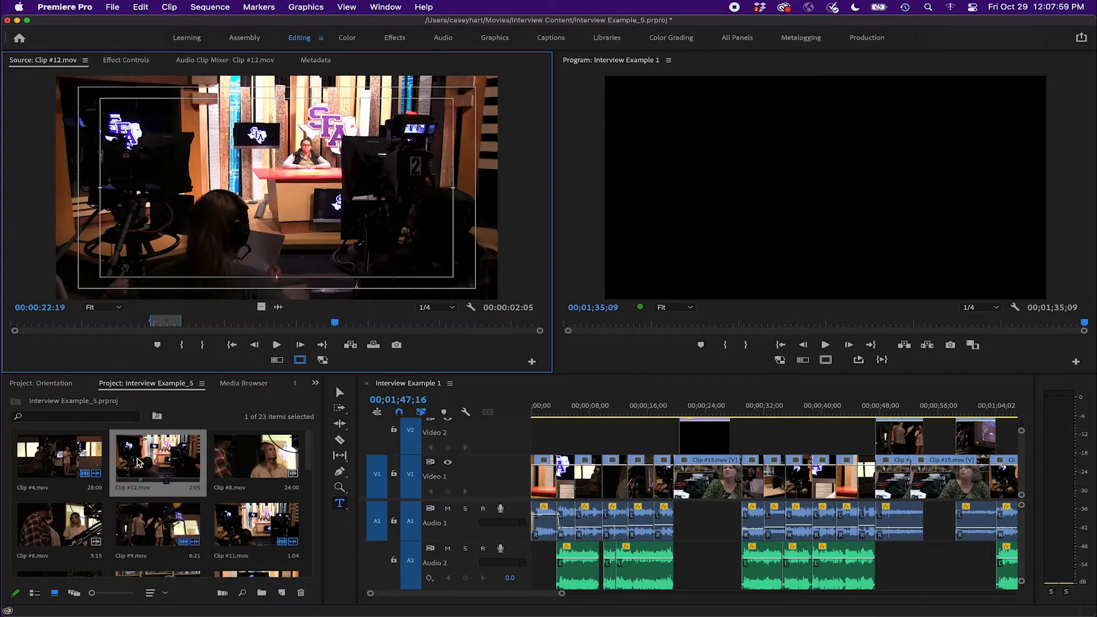
# Scrub through Clip #12.mov, then load Clip #8.mov back into the Source Monitor
pyautogui.moveTo(265, 324); pyautogui.dragTo(272, 324)
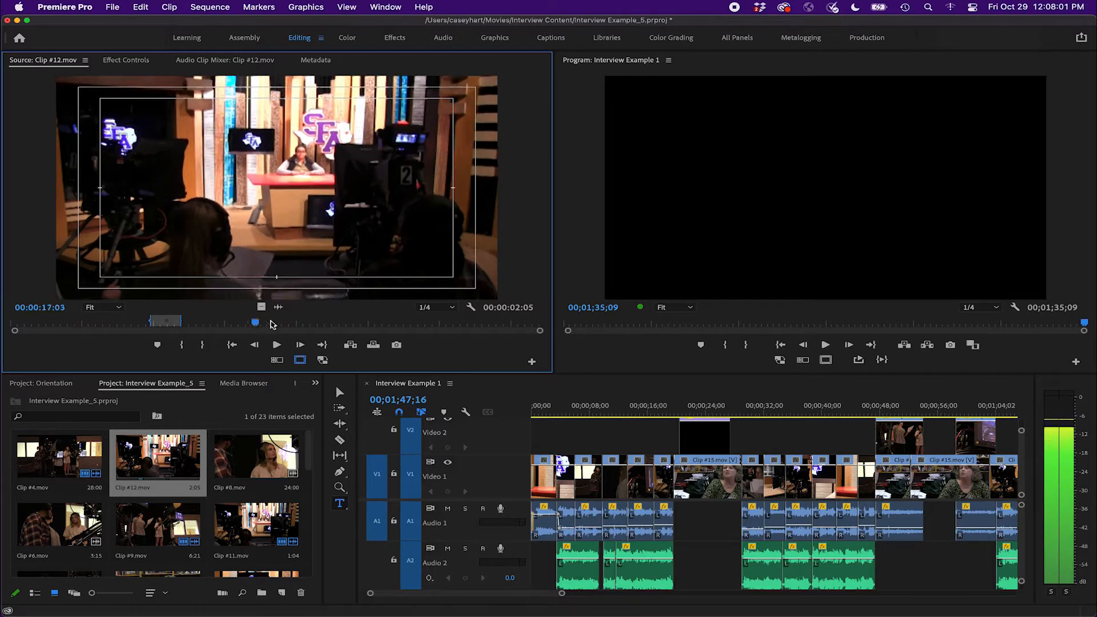
pyautogui.doubleClick(255, 456)
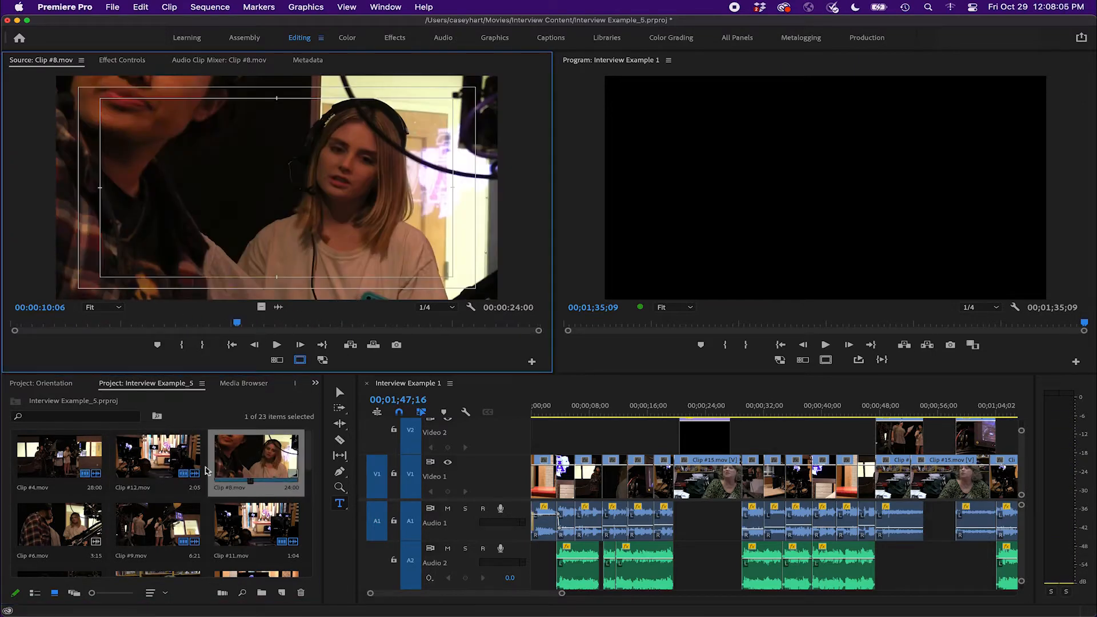
pyautogui.click(272, 474)
pyautogui.press('Left')
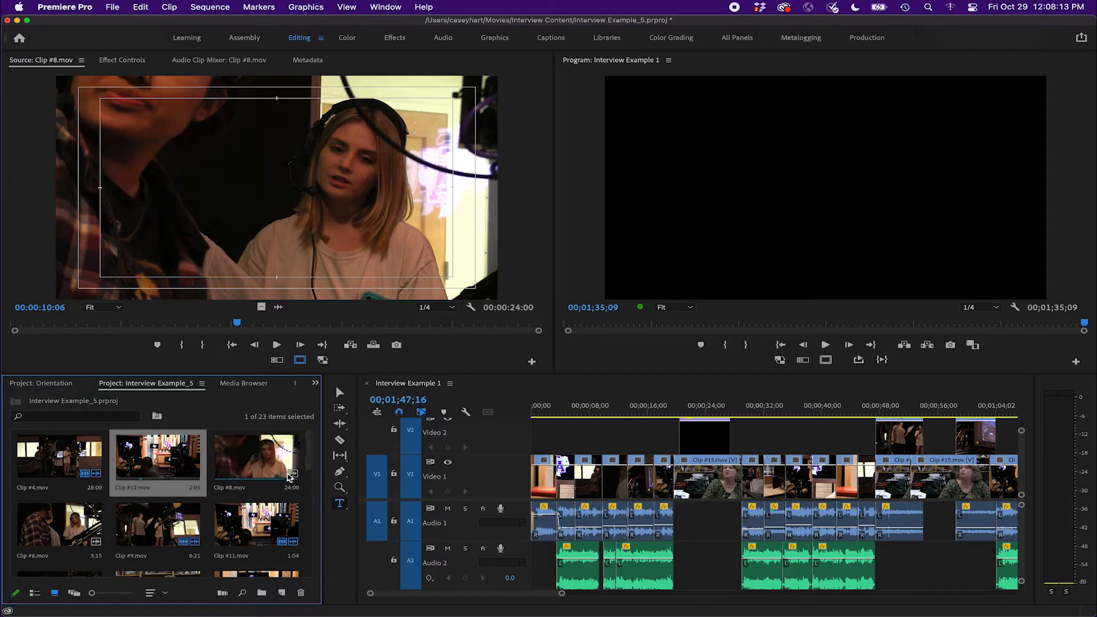
pyautogui.click(85, 475)
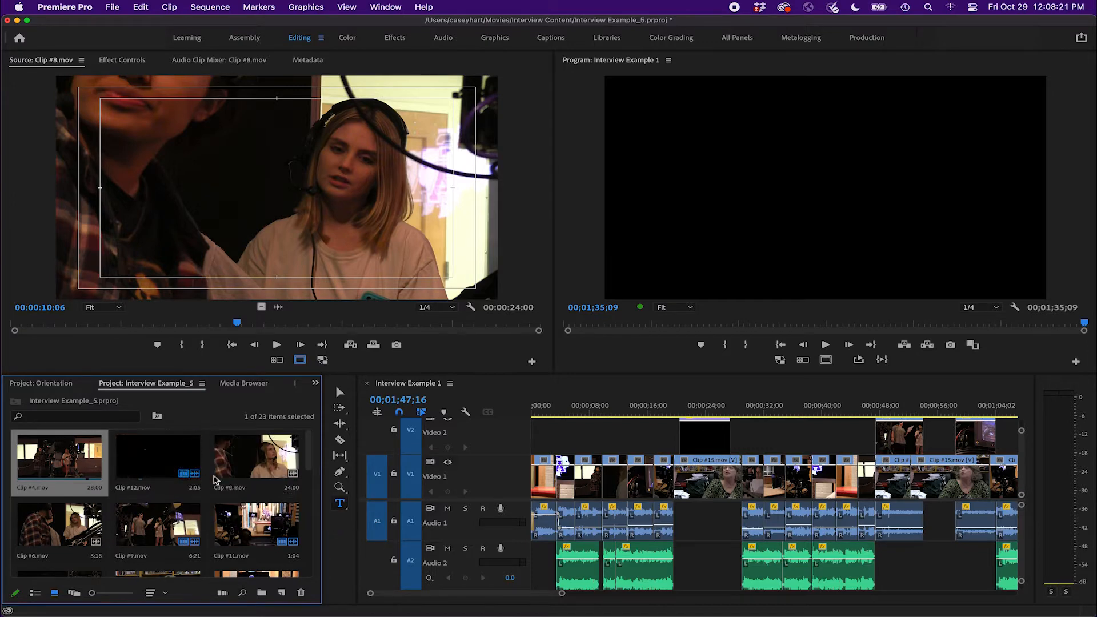
pyautogui.click(262, 472)
pyautogui.doubleClick(263, 472)
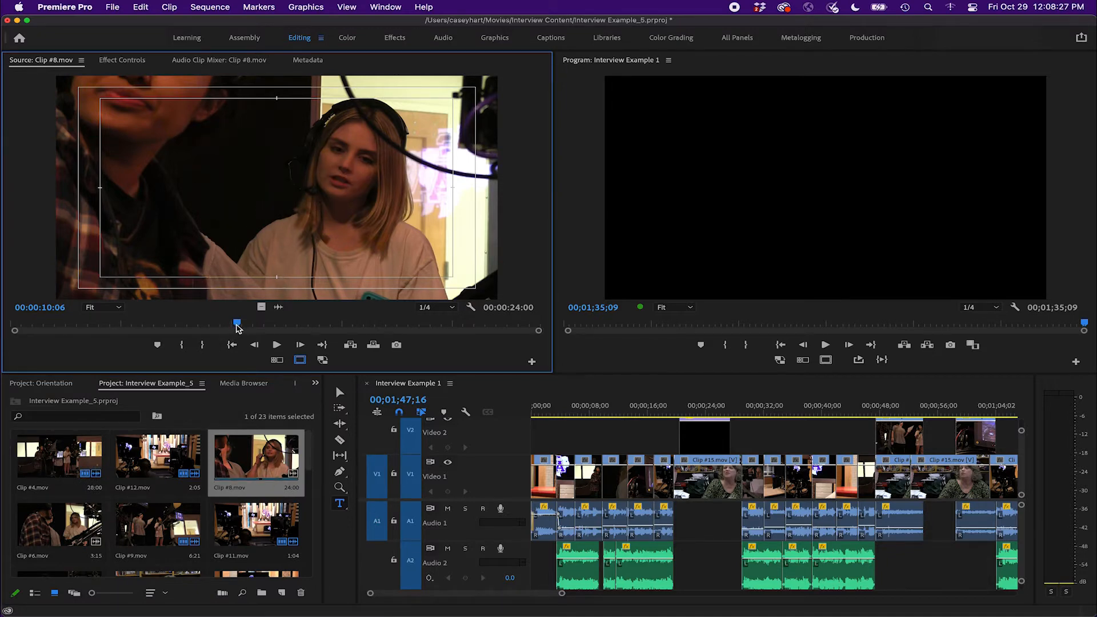
# Mark In and Out points on Clip #8.mov for a range of about 00:00:02:15
pyautogui.moveTo(239, 326); pyautogui.dragTo(117, 327)
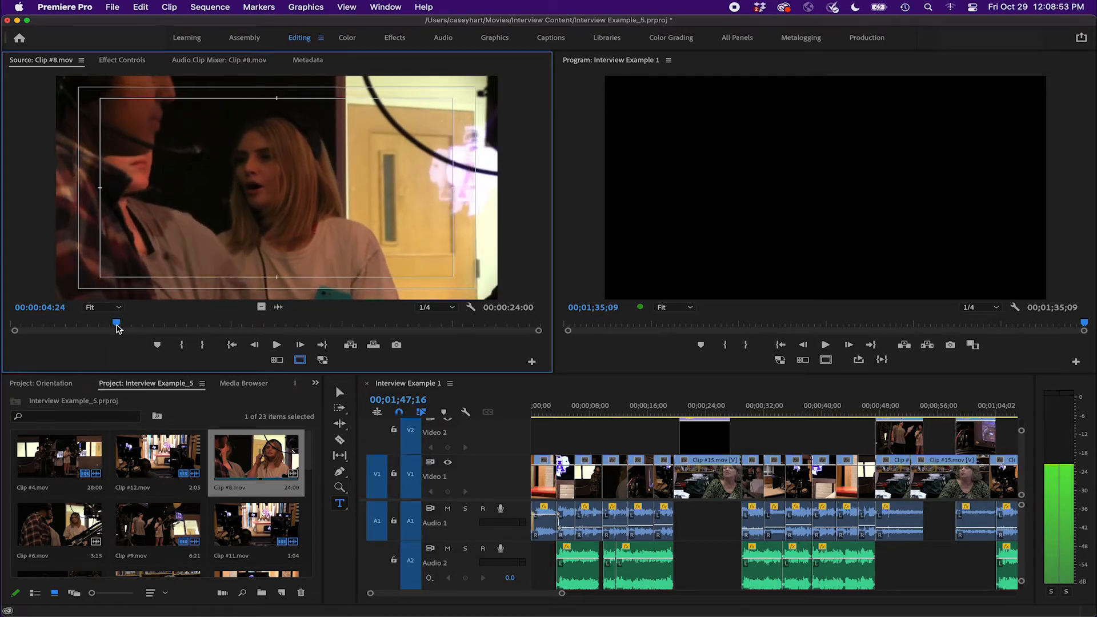
pyautogui.click(183, 346)
pyautogui.moveTo(119, 324); pyautogui.dragTo(173, 327)
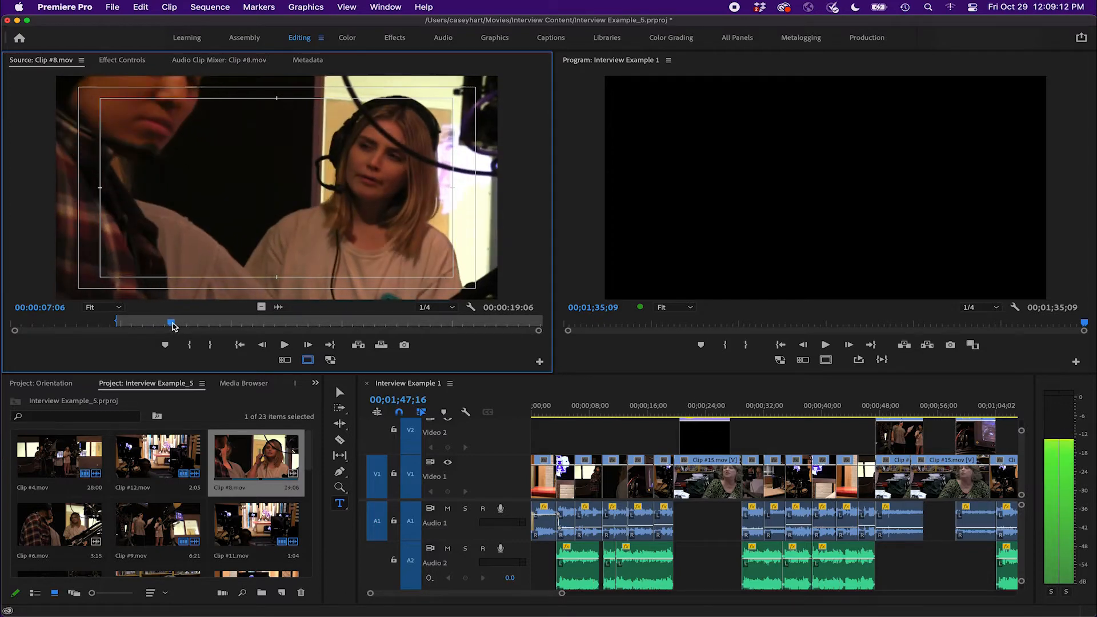
pyautogui.click(211, 346)
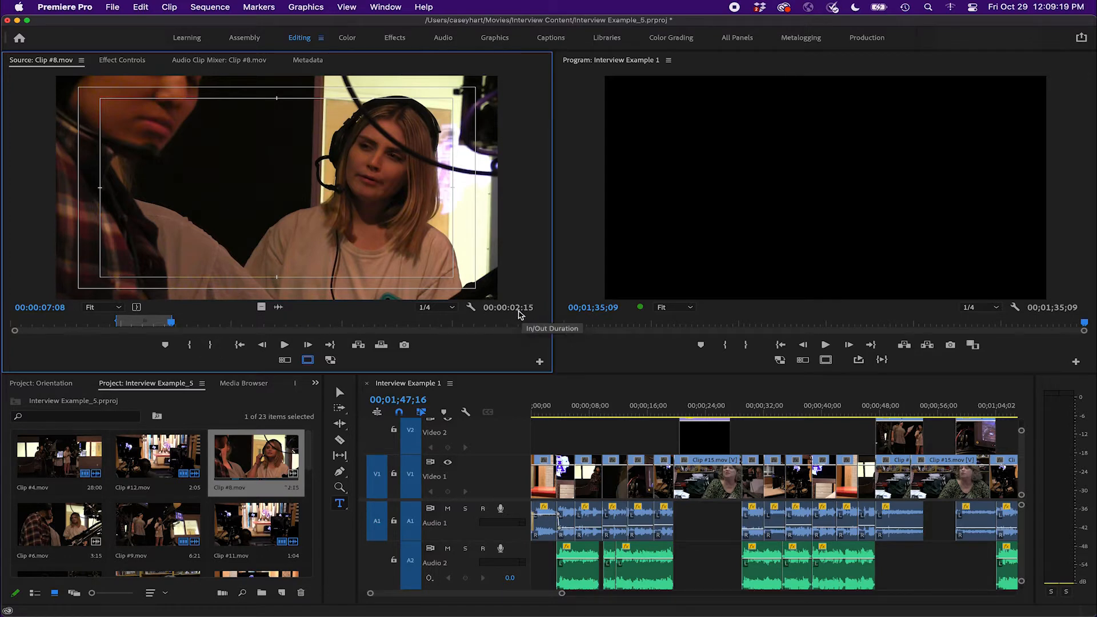
# Play the marked range and adjust the Clip #8.mov In/Out range to about 00:00:02:17
pyautogui.press('space')
pyautogui.press('space')
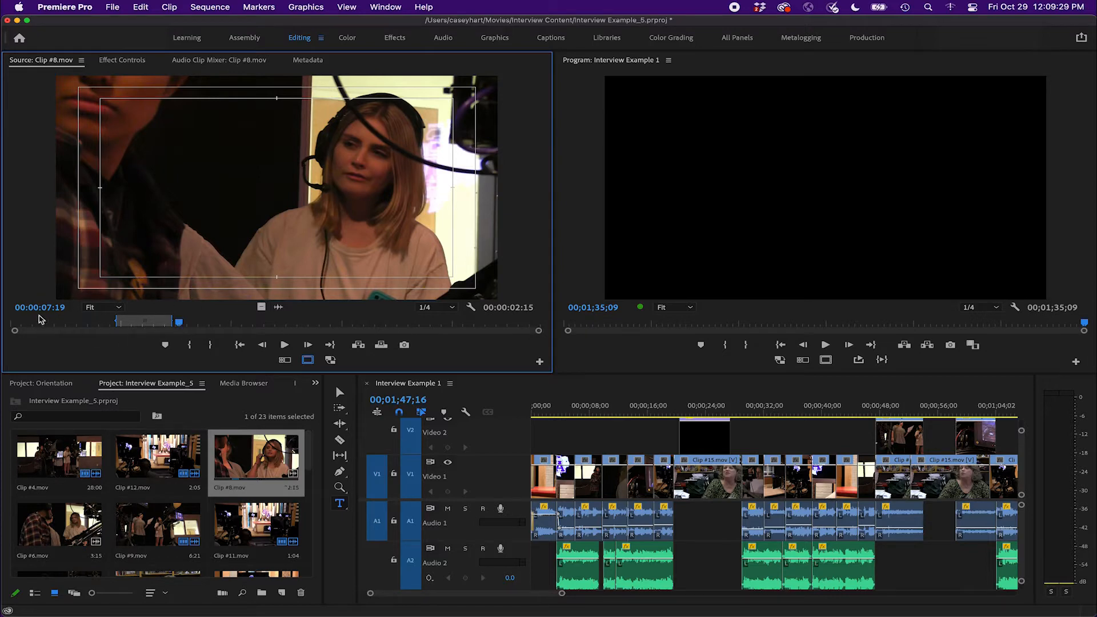
pyautogui.moveTo(182, 323); pyautogui.dragTo(152, 328)
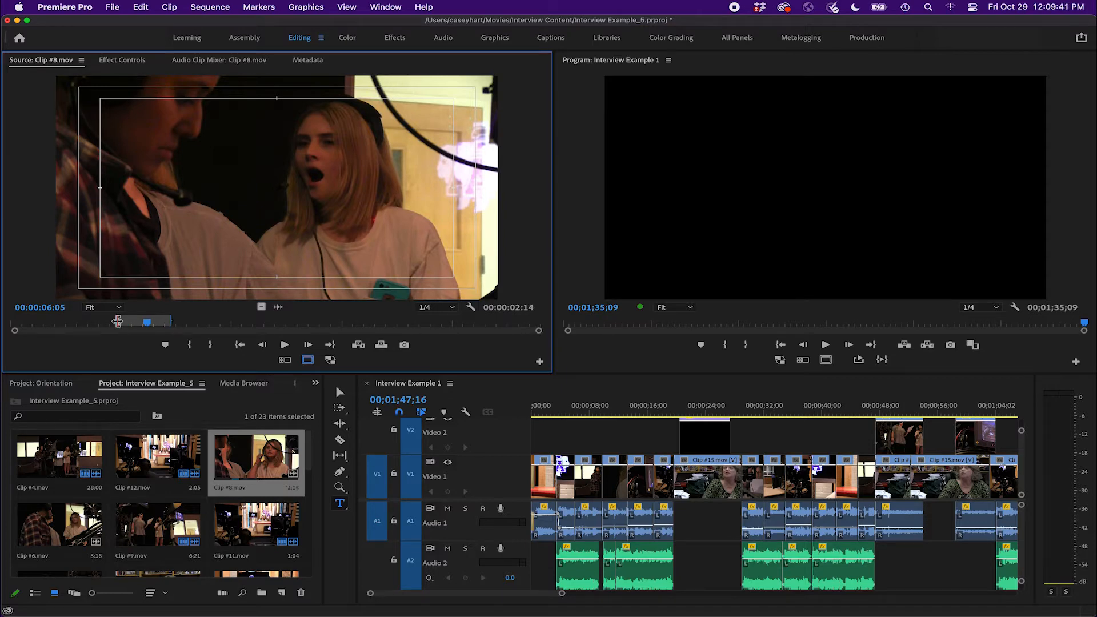
pyautogui.moveTo(171, 322)
pyautogui.mouseDown()
pyautogui.moveTo(199, 322)
pyautogui.moveTo(172, 322)
pyautogui.mouseUp()
pyautogui.moveTo(152, 326); pyautogui.dragTo(163, 324)
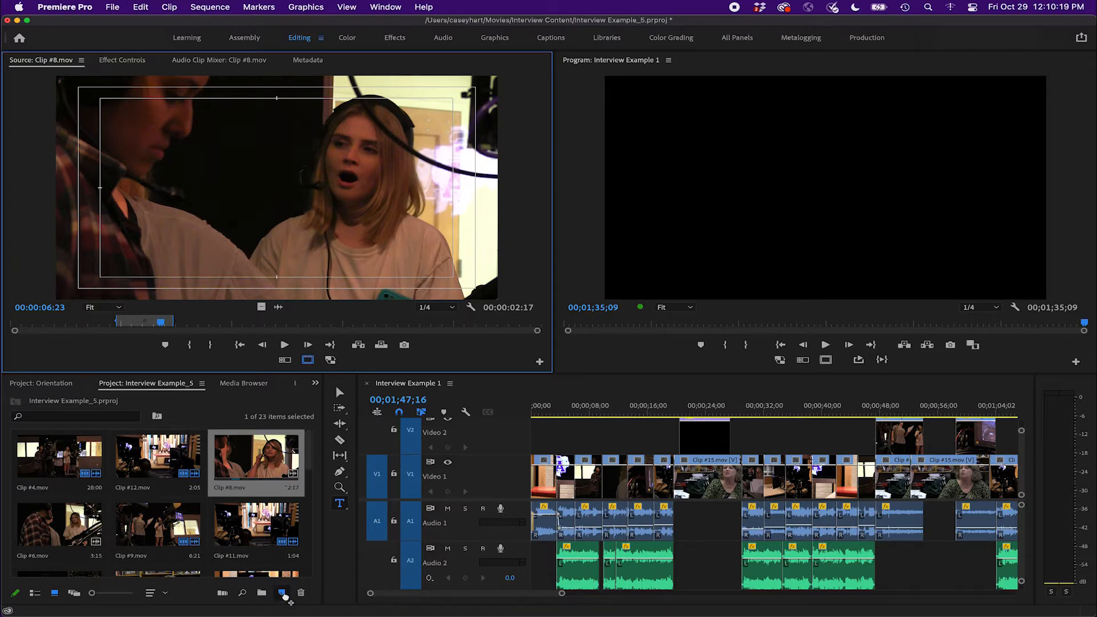
# Create a new sequence from the trimmed Clip #8.mov
pyautogui.moveTo(283, 594); pyautogui.dragTo(283, 594)
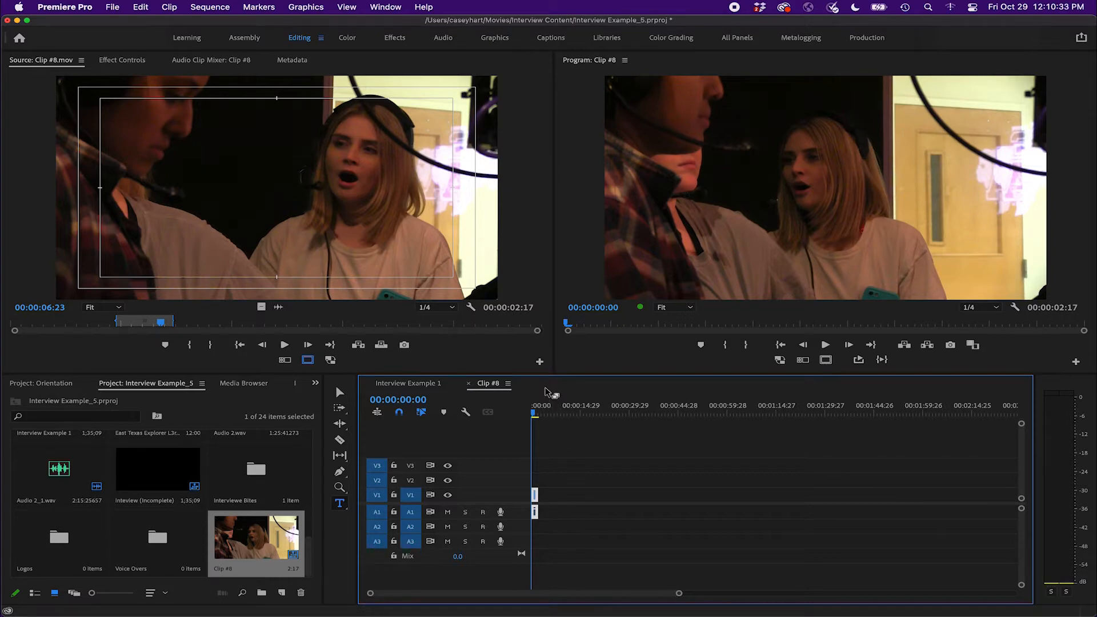
pyautogui.press('=')
pyautogui.press('=')
pyautogui.press('=')
pyautogui.press('=')
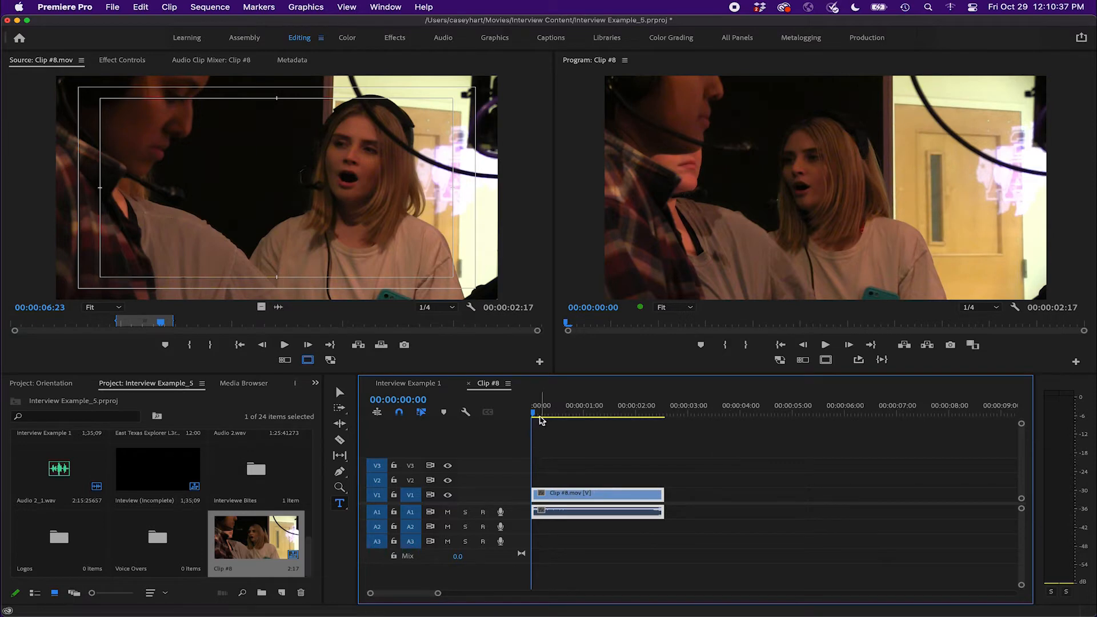
# Expand the Video 1 and Audio 1 tracks in the Clip #8 sequence
pyautogui.moveTo(537, 414); pyautogui.dragTo(575, 415)
pyautogui.moveTo(607, 417); pyautogui.dragTo(542, 417)
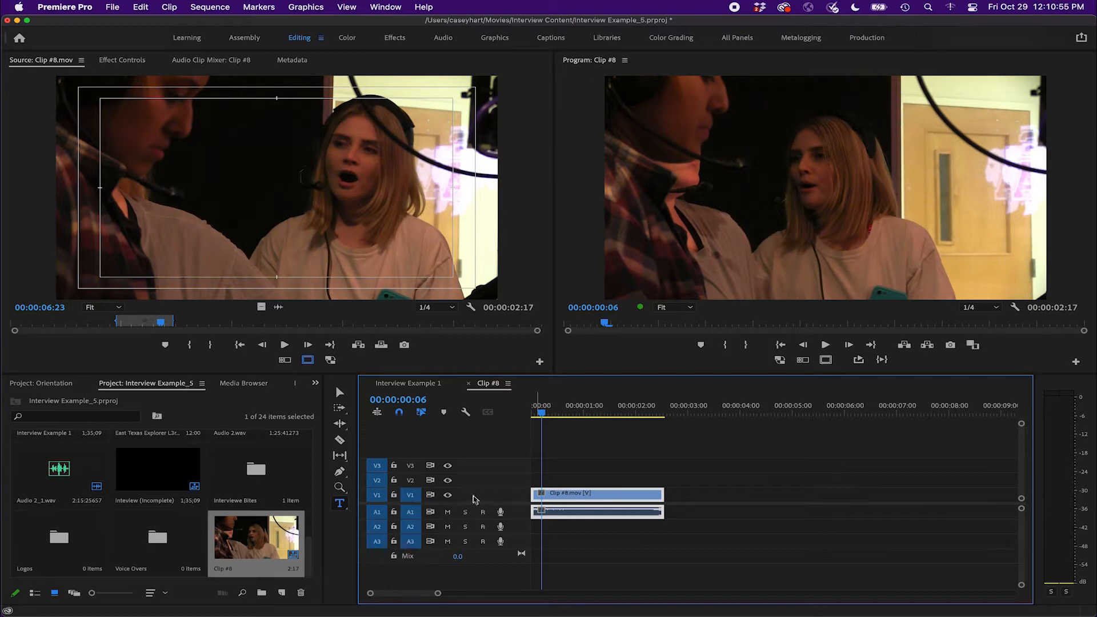
pyautogui.doubleClick(518, 495)
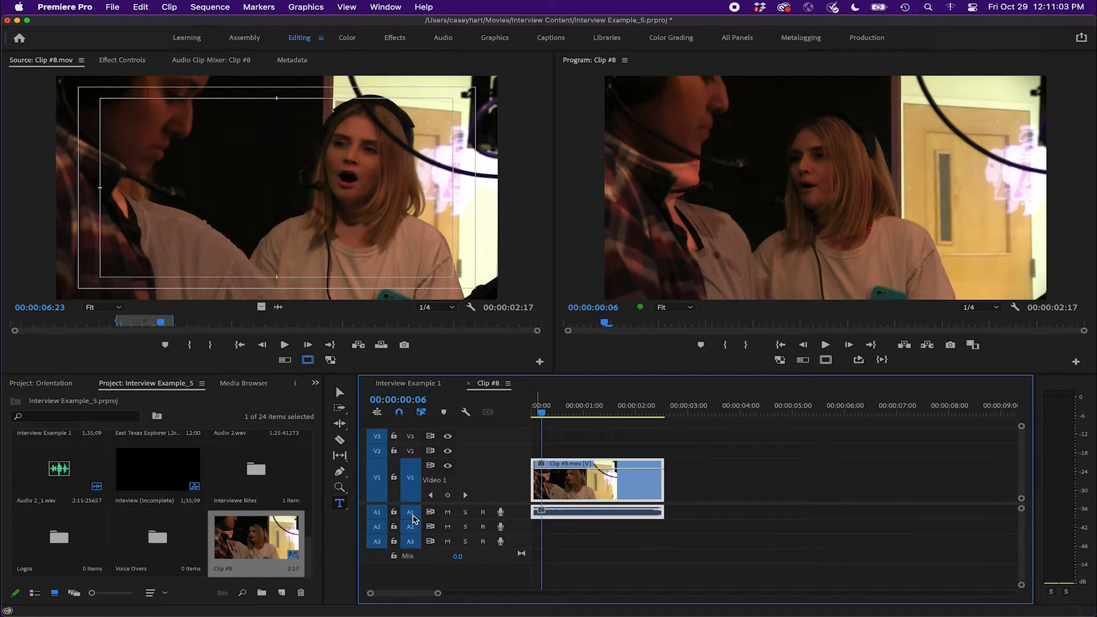
pyautogui.doubleClick(525, 517)
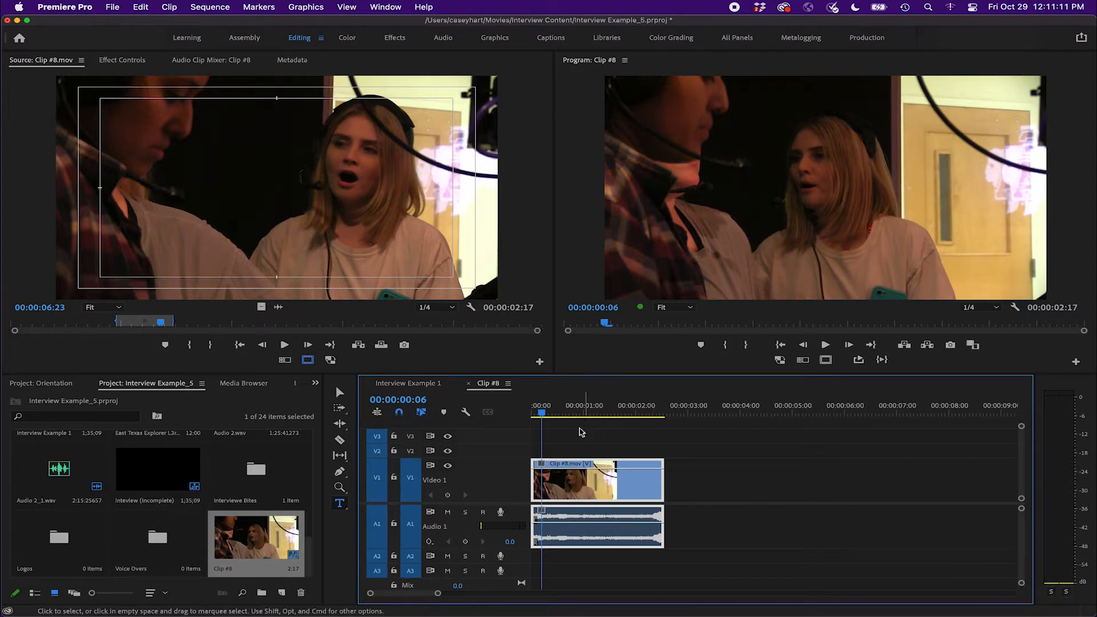
# Scrub and play back the Clip #8 sequence
pyautogui.moveTo(542, 415); pyautogui.dragTo(594, 411)
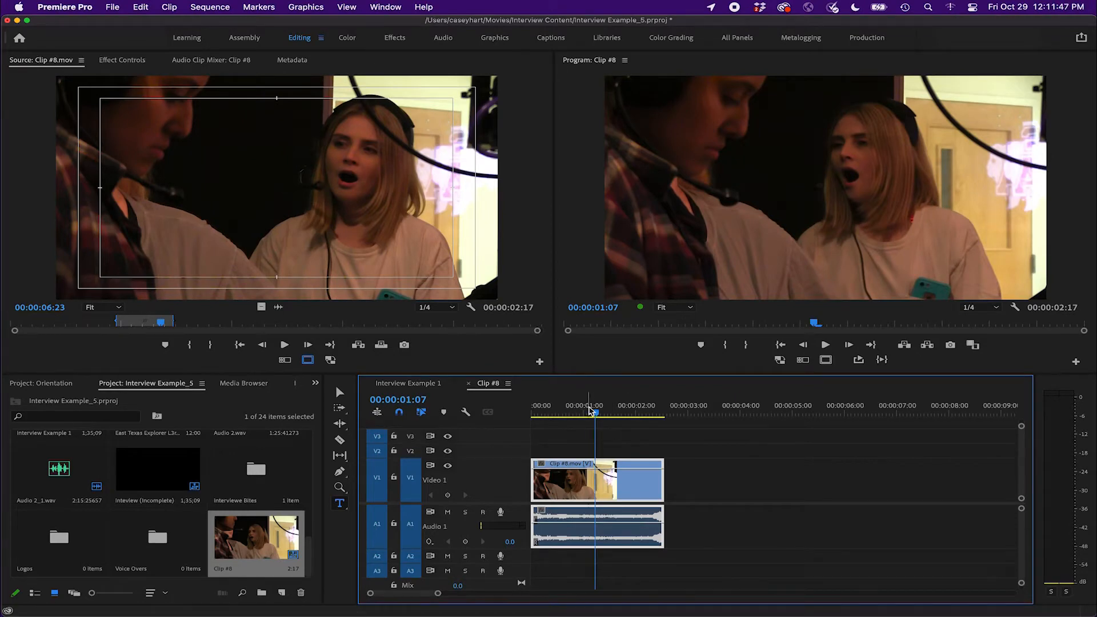
pyautogui.press('space')
pyautogui.press('space')
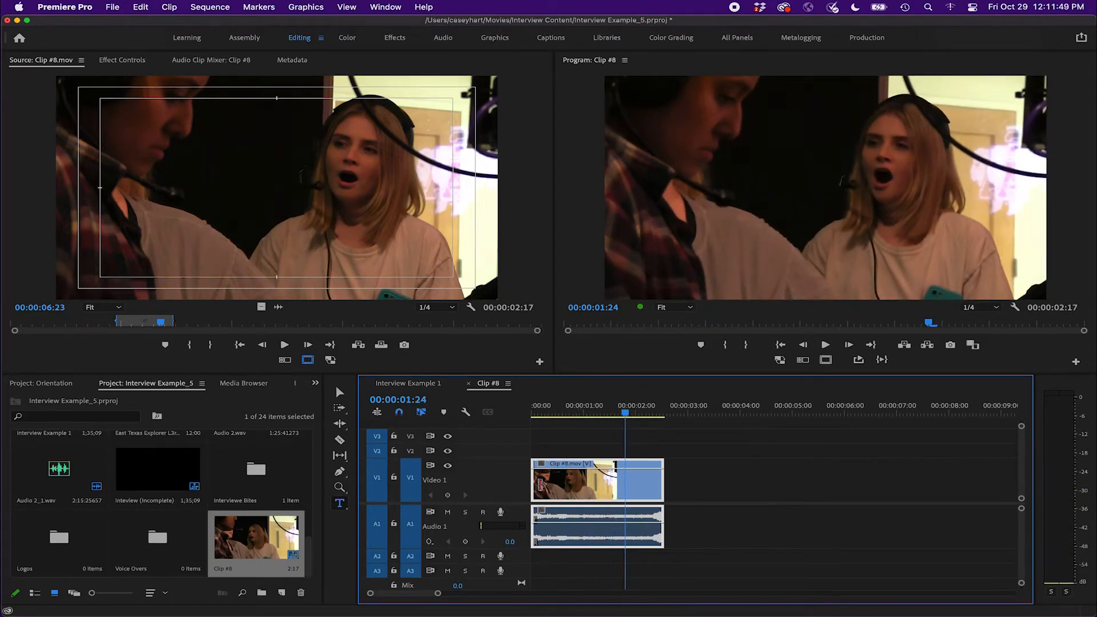
pyautogui.moveTo(628, 411); pyautogui.dragTo(559, 415)
pyautogui.moveTo(652, 323)
pyautogui.mouseDown()
pyautogui.moveTo(610, 324)
pyautogui.moveTo(717, 324)
pyautogui.moveTo(607, 324)
pyautogui.moveTo(667, 324)
pyautogui.mouseUp()
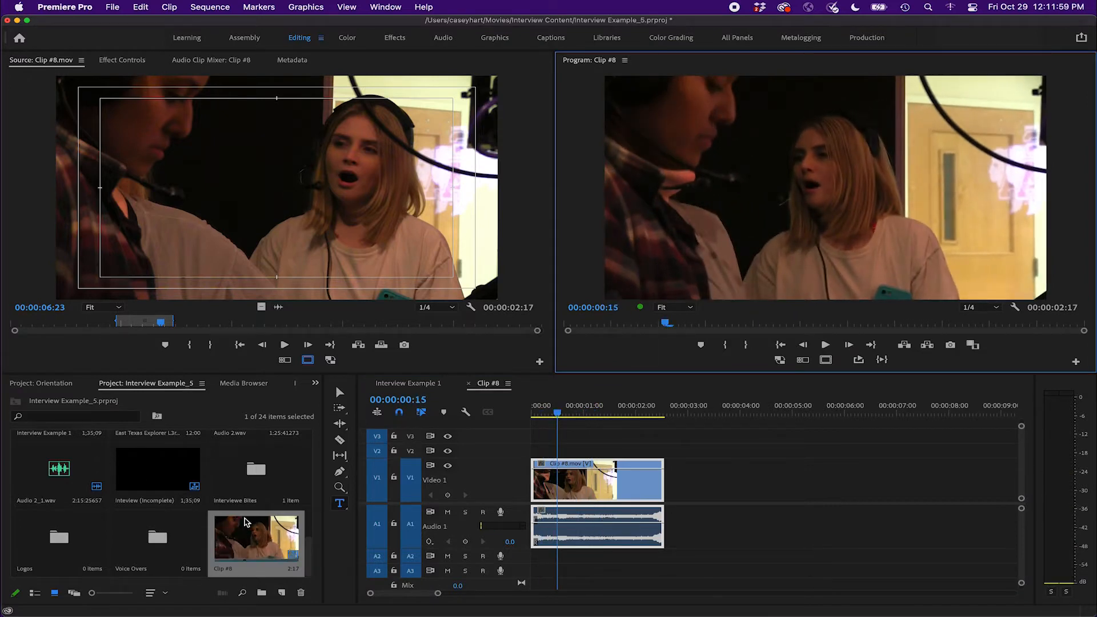
# Open Clip #6.mov in the Source Monitor and mark In and Out points for a range of about 00:00:02:01
pyautogui.scroll(5, 251, 520)
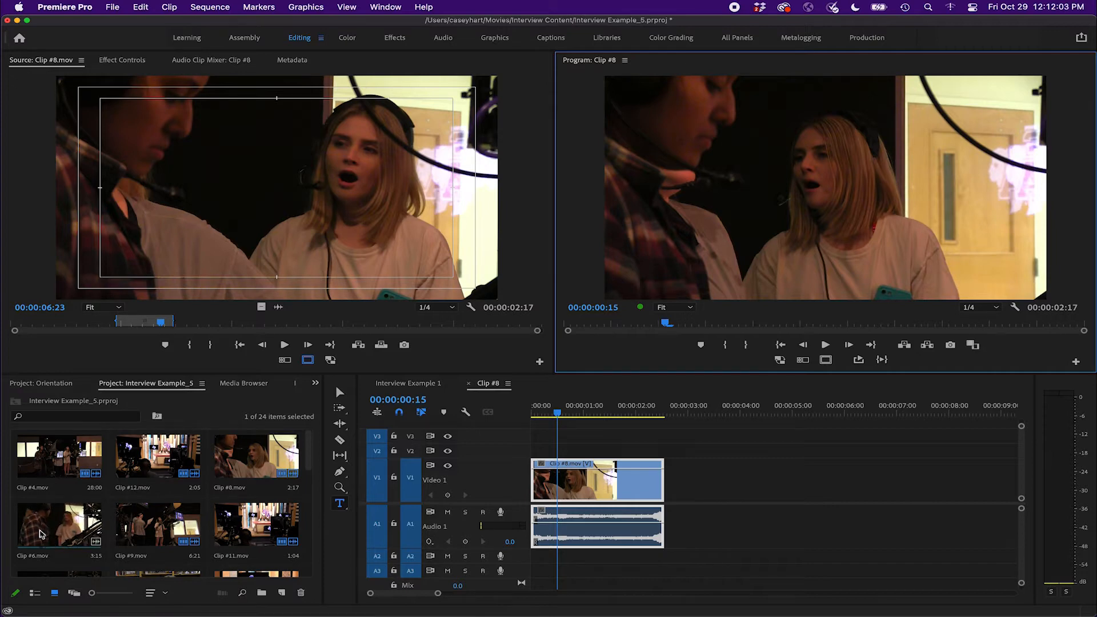
pyautogui.doubleClick(46, 534)
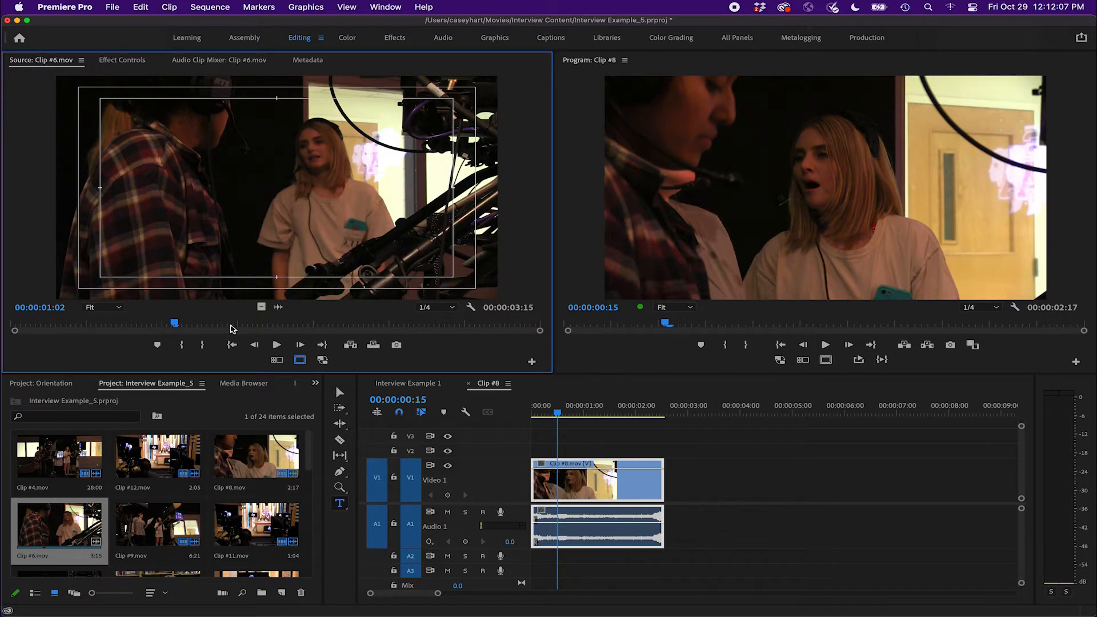
pyautogui.press('space')
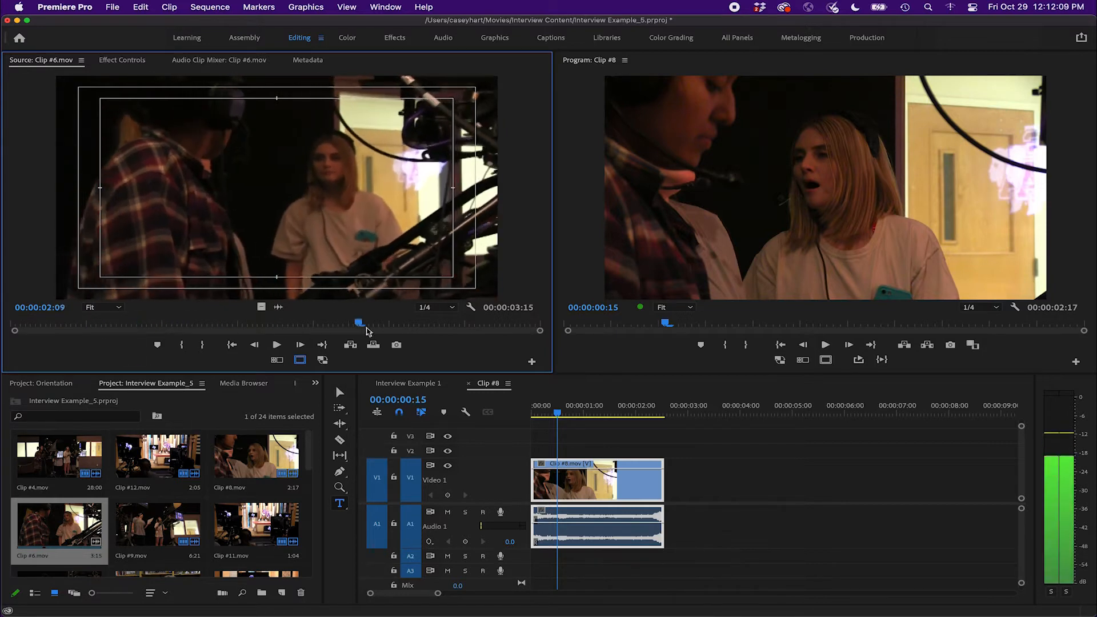
pyautogui.moveTo(381, 330); pyautogui.dragTo(203, 330)
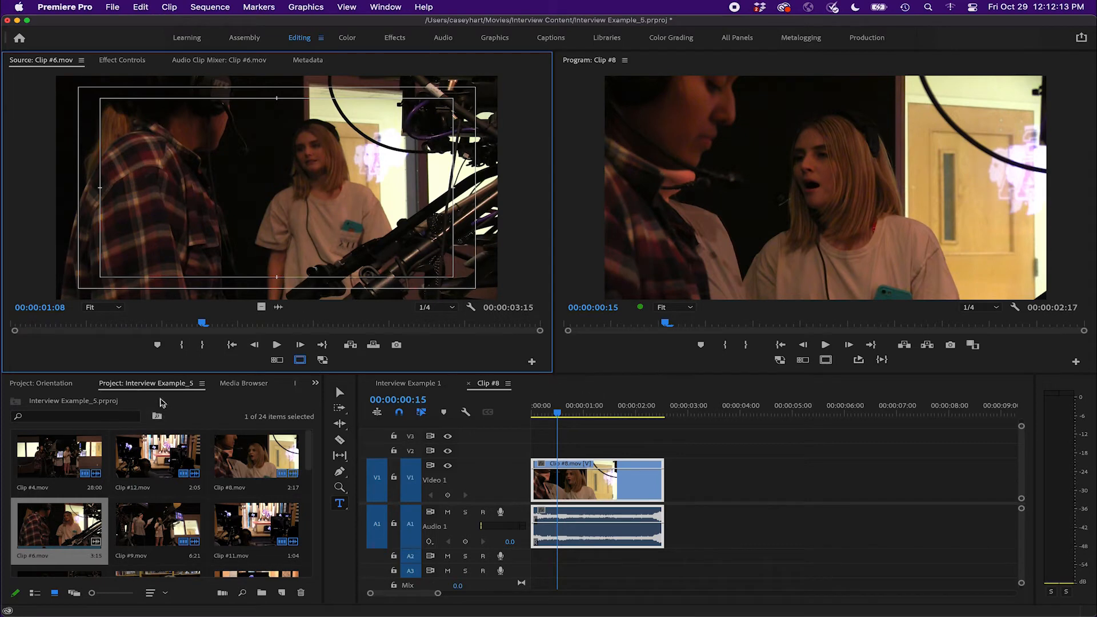
pyautogui.moveTo(200, 320); pyautogui.dragTo(107, 325)
pyautogui.click(184, 346)
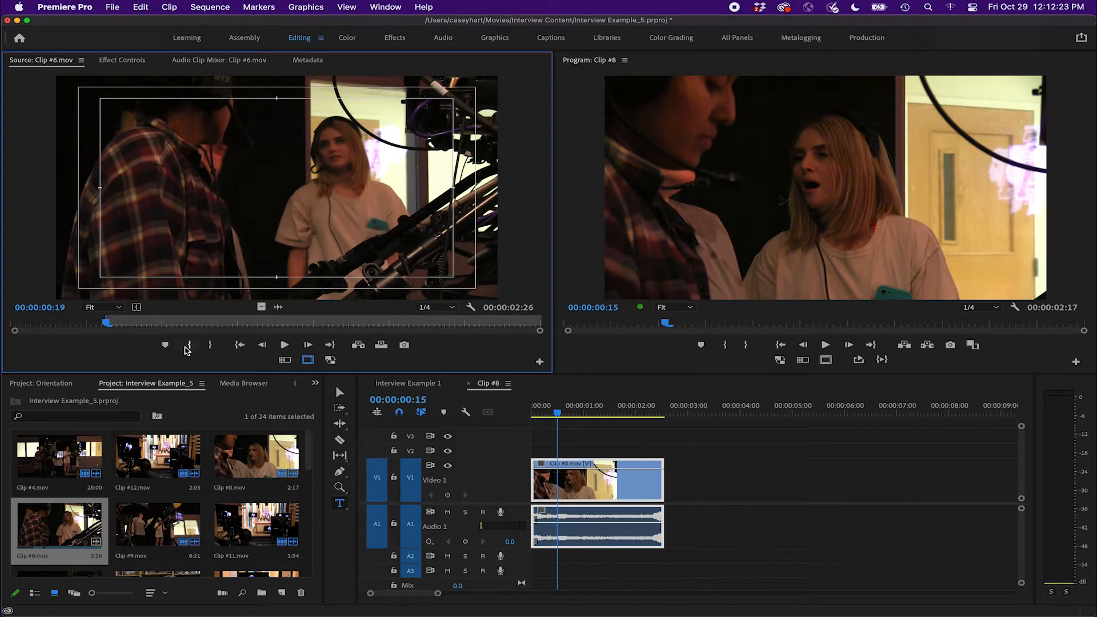
pyautogui.moveTo(107, 327); pyautogui.dragTo(240, 327)
pyautogui.click(210, 346)
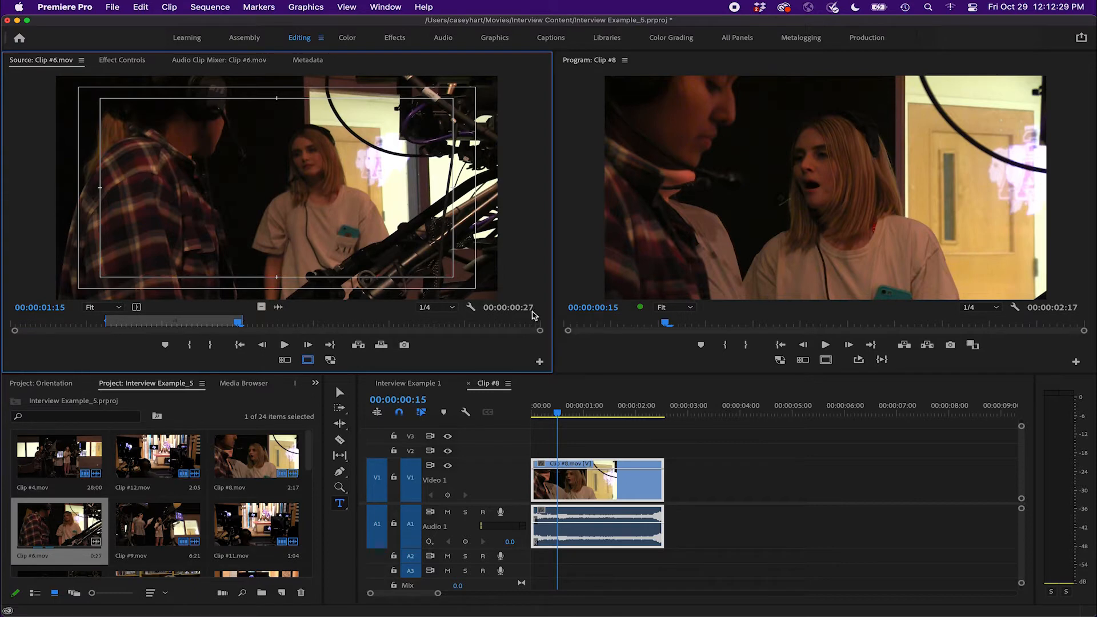
pyautogui.press('j')
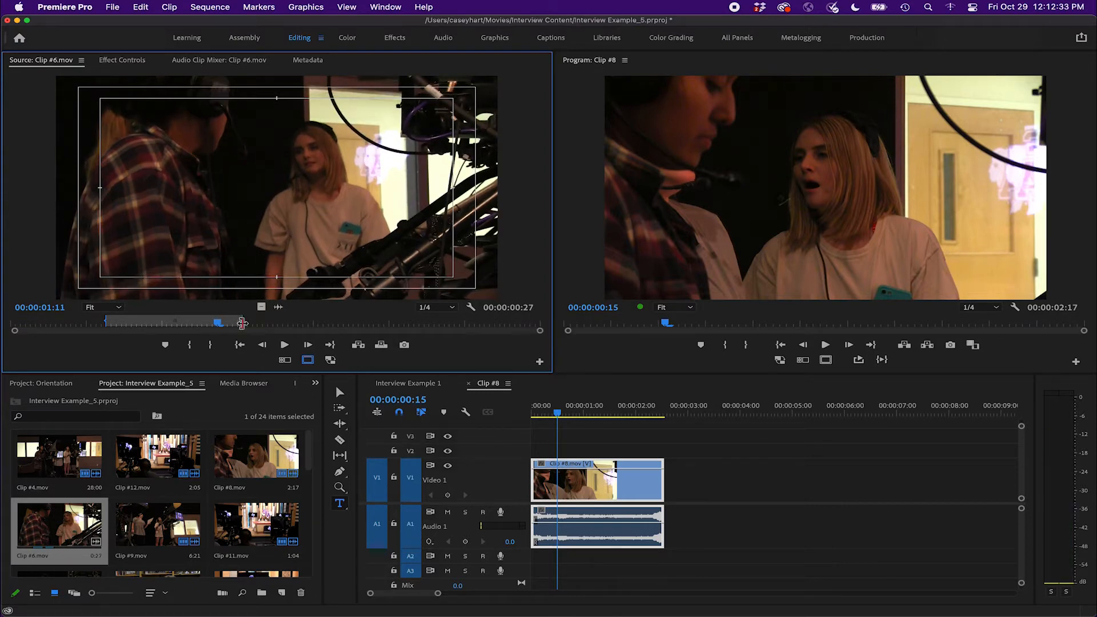
pyautogui.moveTo(243, 324); pyautogui.dragTo(412, 324)
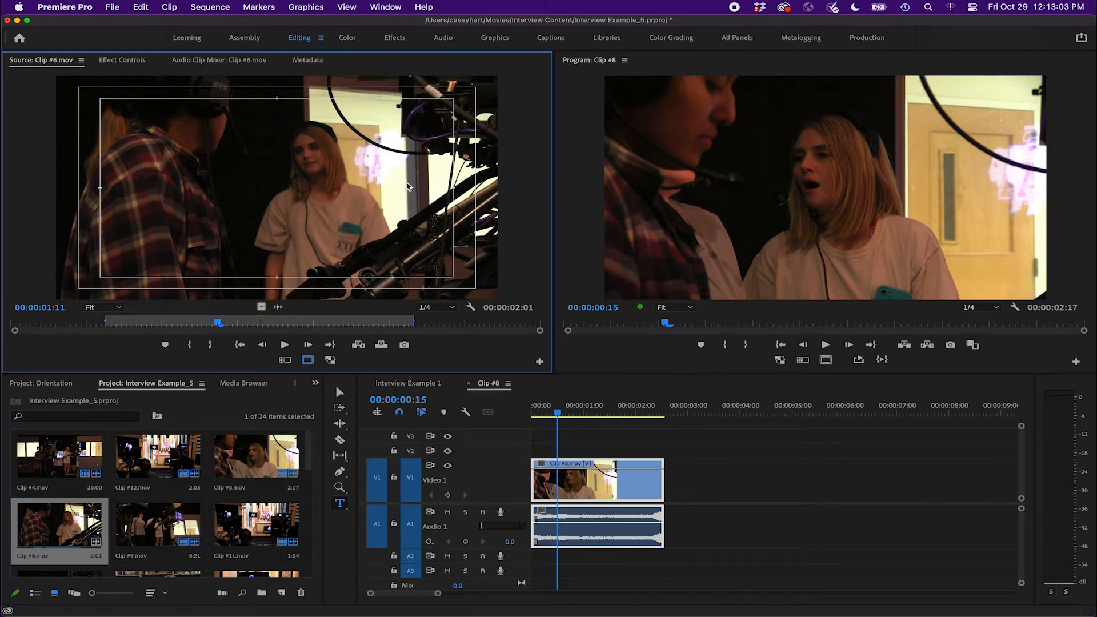
# Enable snapping and place the marked Clip #6.mov range into the sequence directly after Clip #8
pyautogui.click(401, 414)
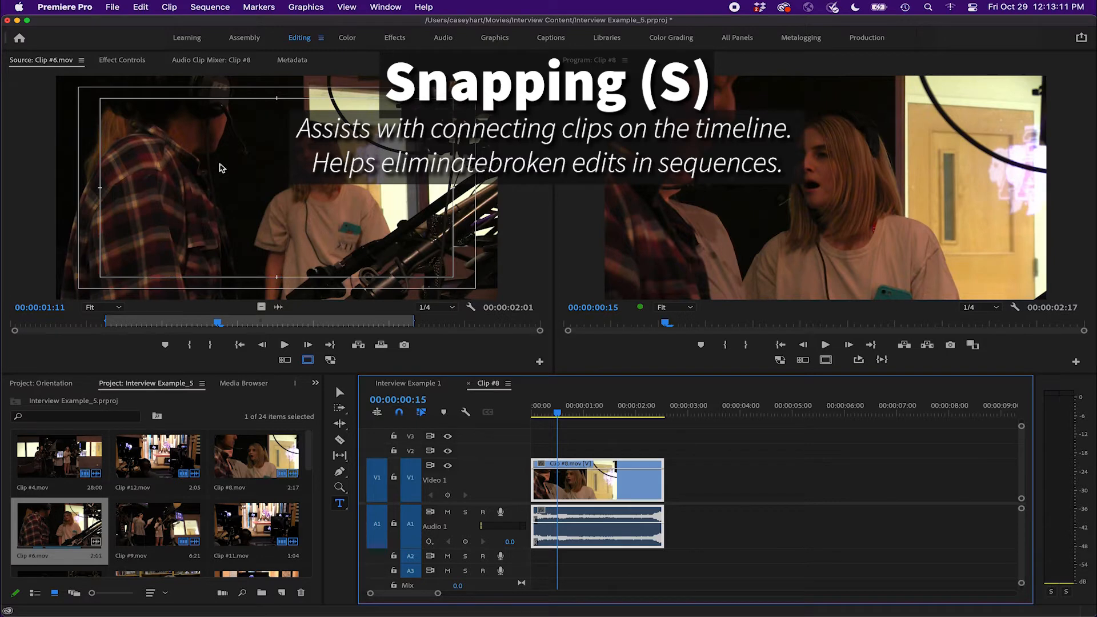
pyautogui.click(294, 188)
pyautogui.moveTo(372, 236); pyautogui.dragTo(702, 483)
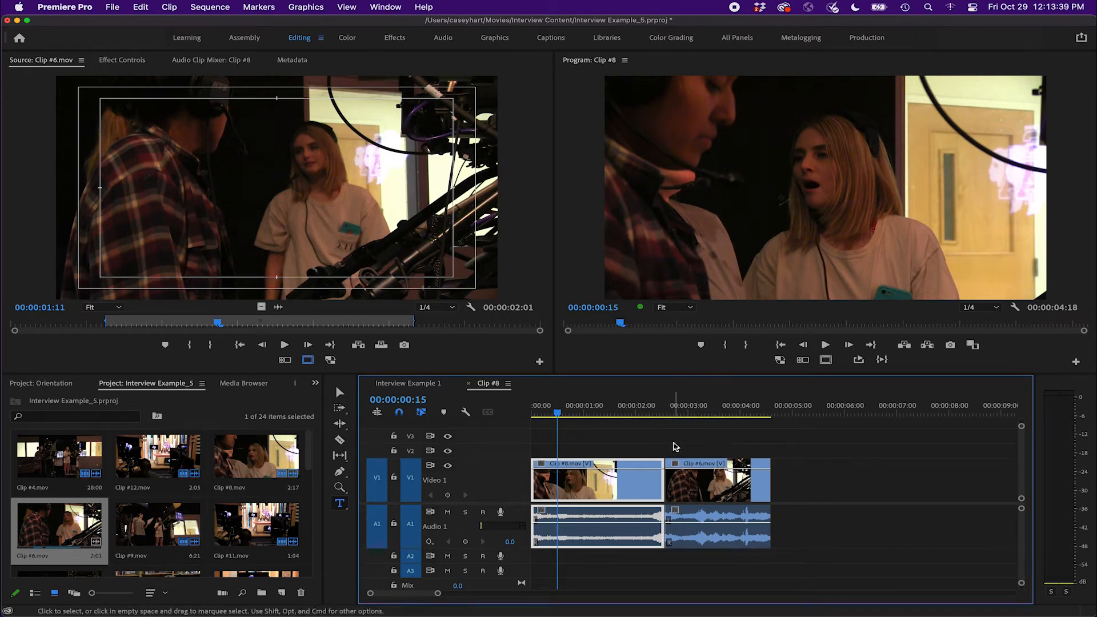
# Play back the sequence across the cut between the two clips
pyautogui.moveTo(641, 408); pyautogui.dragTo(642, 410)
pyautogui.press('space')
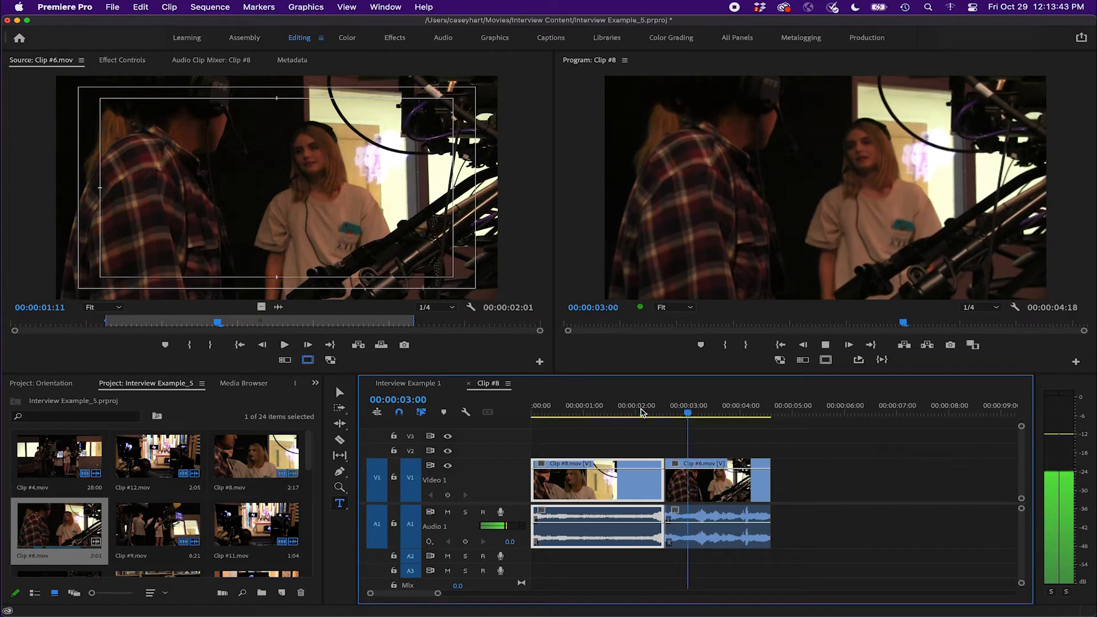
pyautogui.click(629, 411)
pyautogui.press('space')
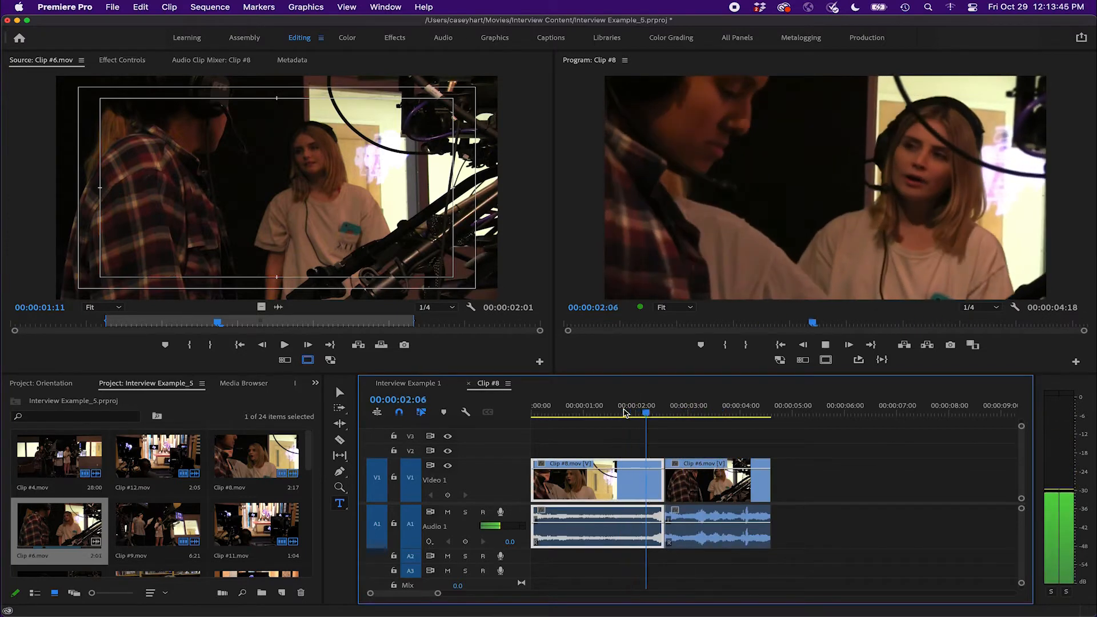
# Open Clip #2.mov in the Source Monitor and mark In and Out points for a range of about 00:00:03:03
pyautogui.press('space')
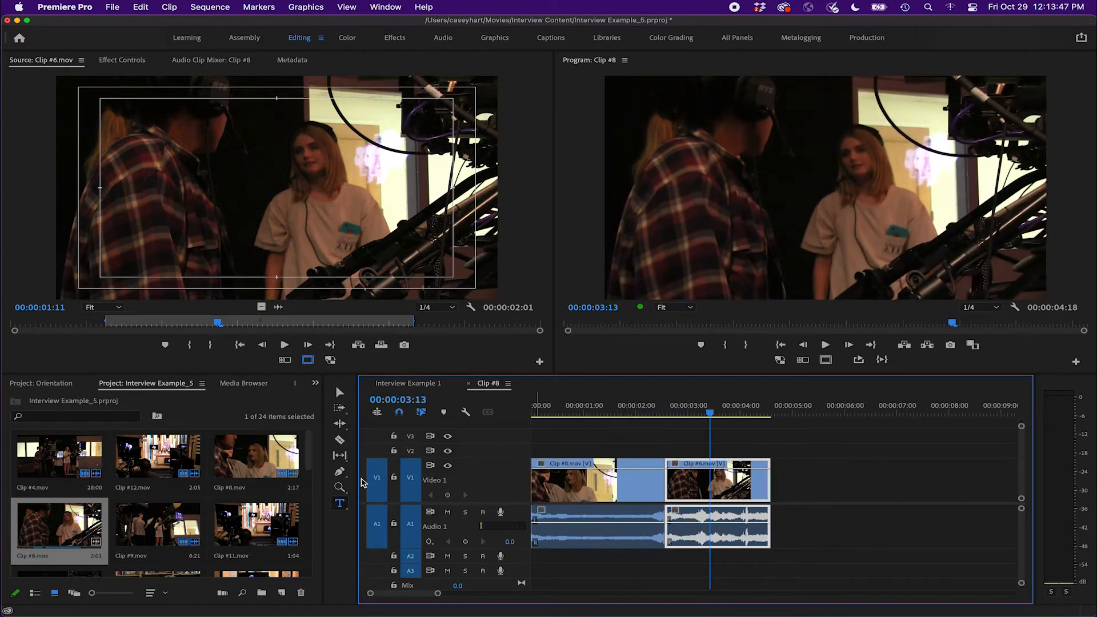
pyautogui.scroll(-2, 229, 532)
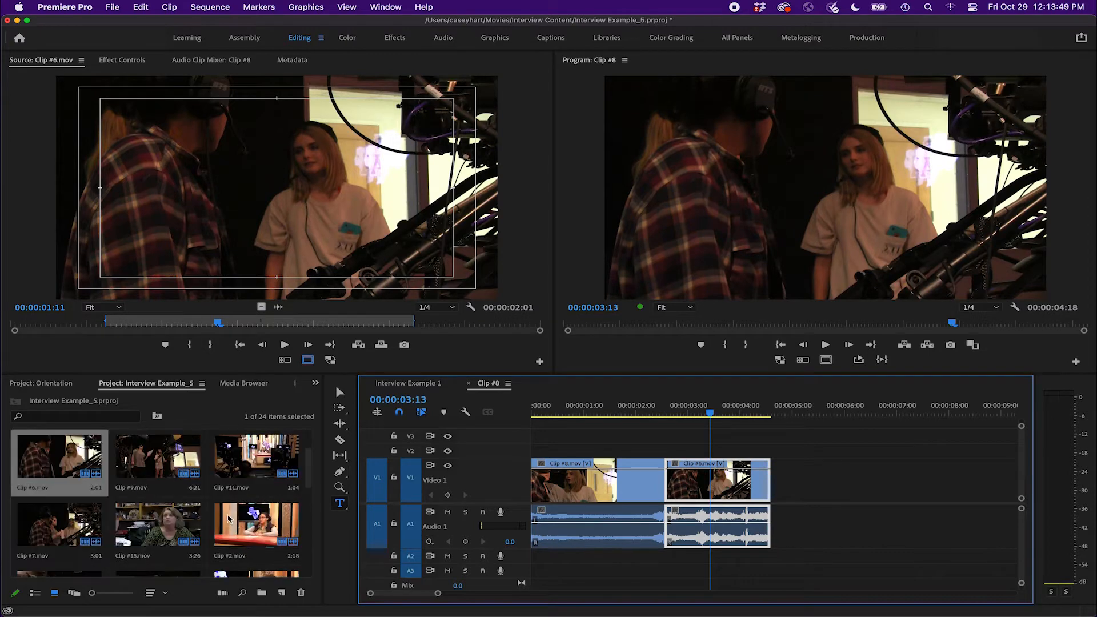
pyautogui.doubleClick(256, 524)
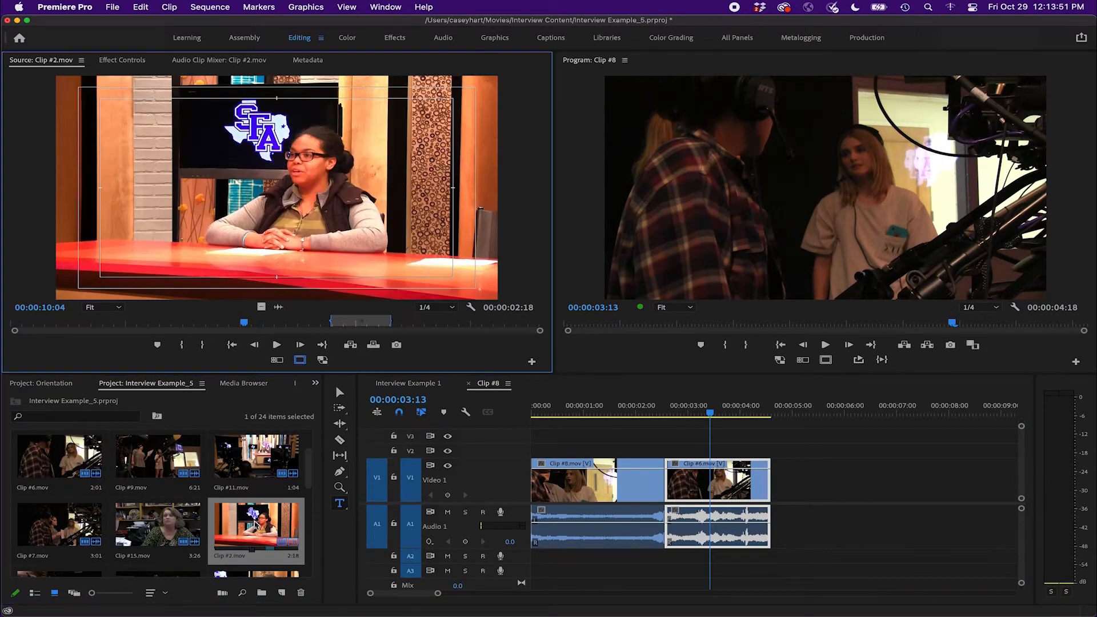
pyautogui.moveTo(143, 327); pyautogui.dragTo(273, 330)
pyautogui.click(182, 346)
pyautogui.click(211, 346)
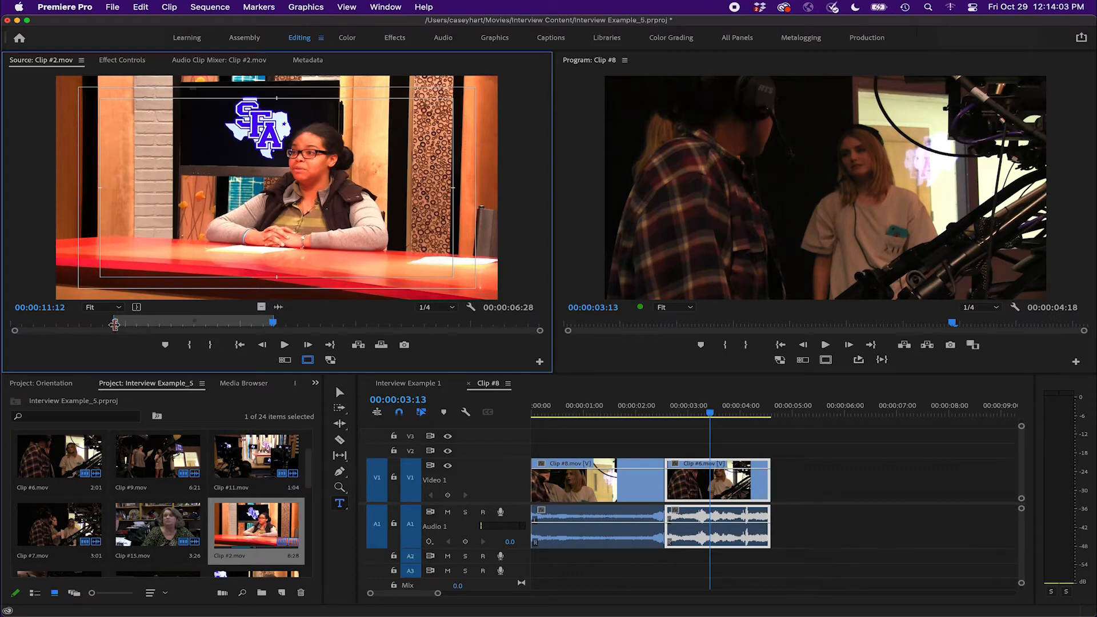
pyautogui.moveTo(114, 325); pyautogui.dragTo(203, 324)
pyautogui.moveTo(273, 325); pyautogui.dragTo(245, 325)
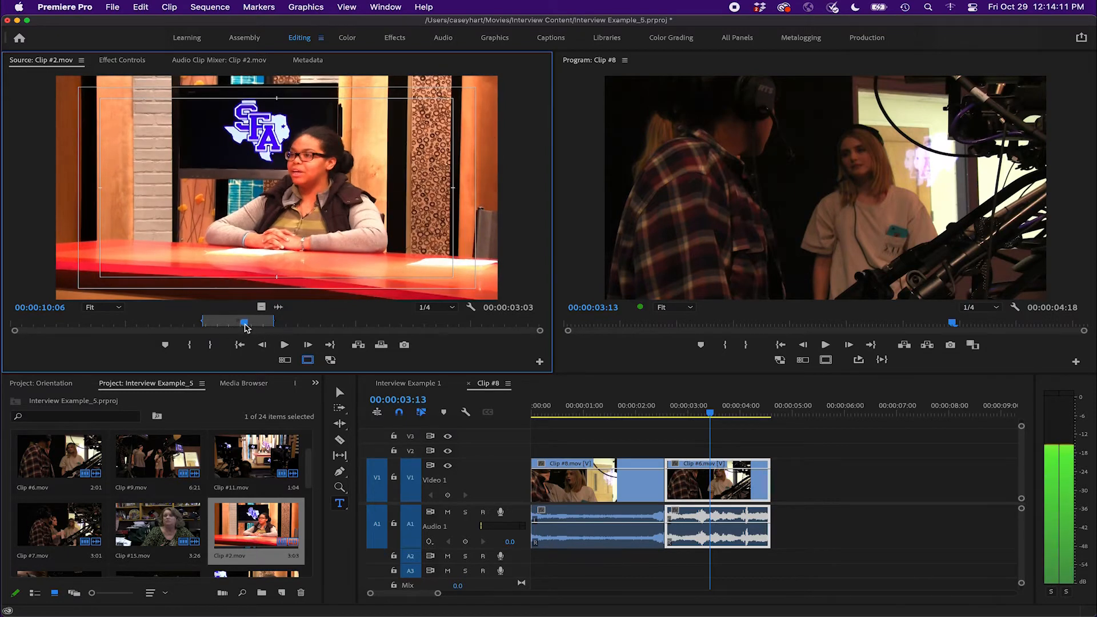
# Place the marked Clip #2.mov range into the sequence directly after Clip #6.mov
pyautogui.moveTo(377, 303); pyautogui.dragTo(778, 508)
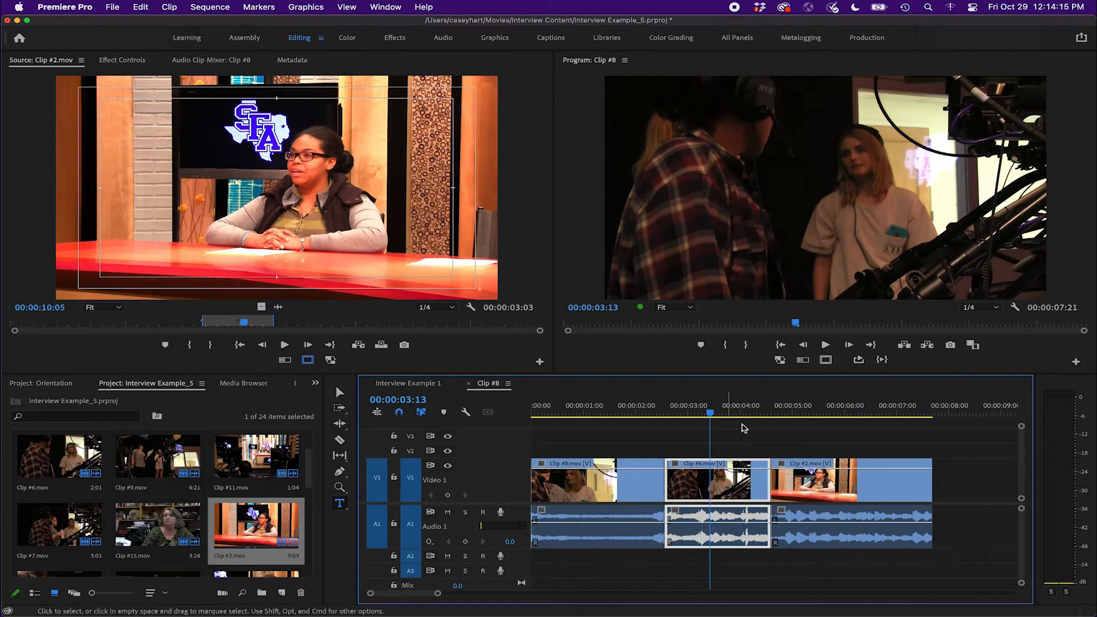
pyautogui.click(636, 412)
pyautogui.moveTo(636, 412); pyautogui.dragTo(666, 421)
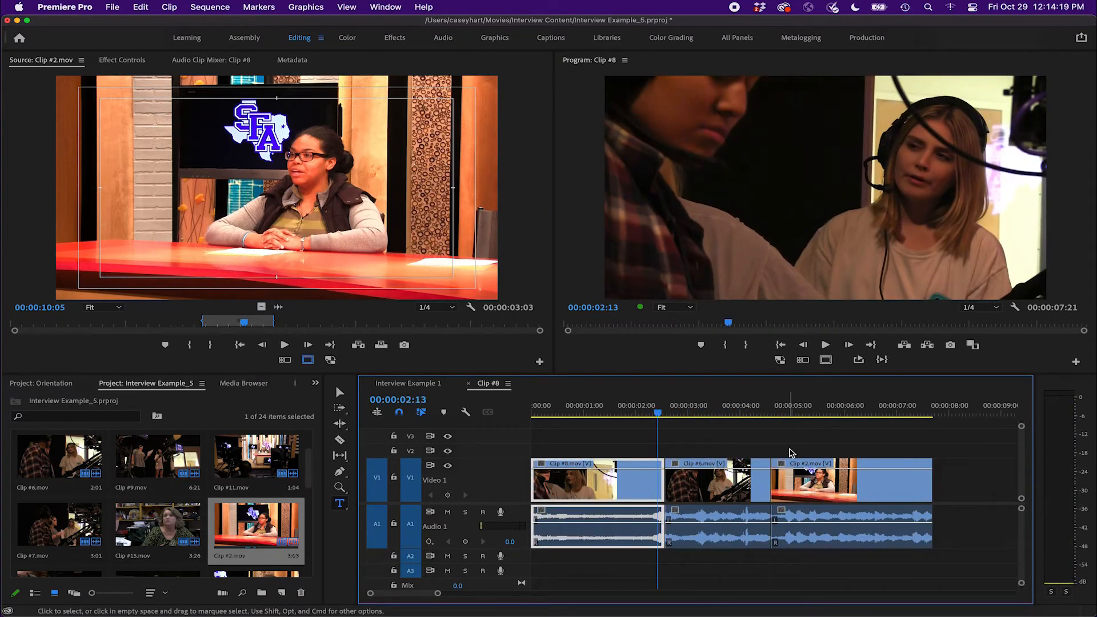
# Open Clip #11.mov in the Source Monitor and mark In and Out points for a range of 00:00:03:00
pyautogui.hscroll(1, 791, 453)
pyautogui.click(244, 461)
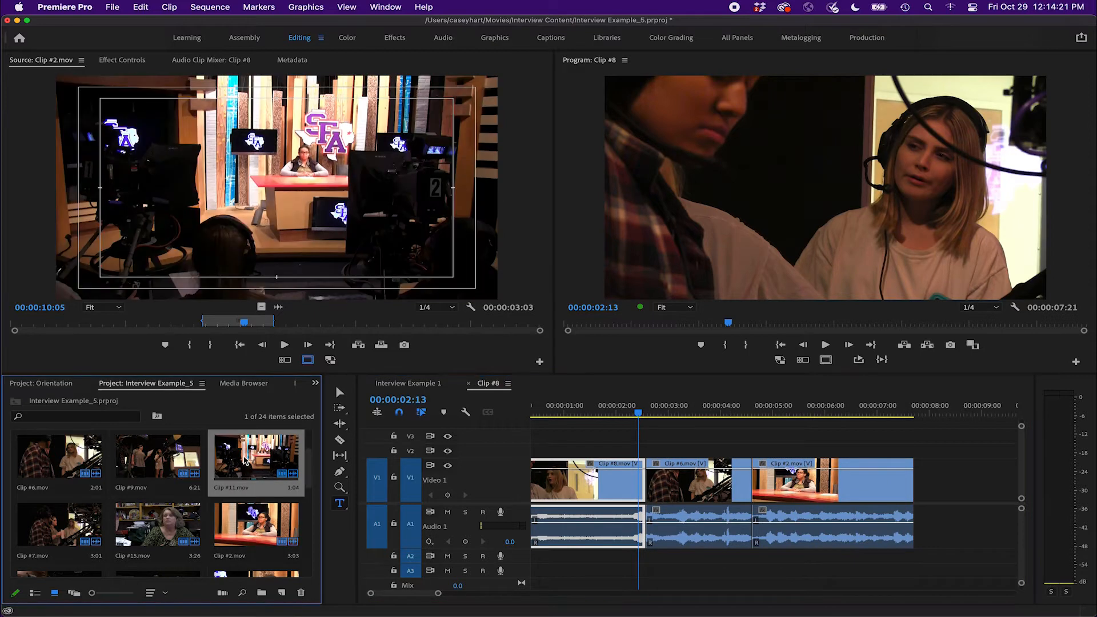
pyautogui.doubleClick(245, 460)
pyautogui.press('space')
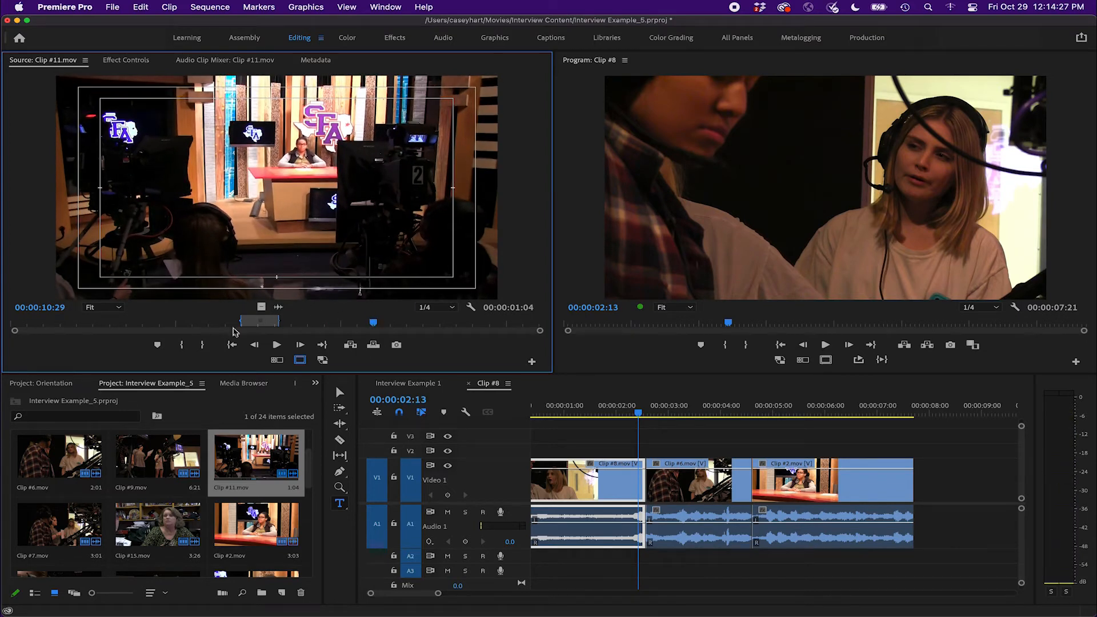
pyautogui.click(183, 346)
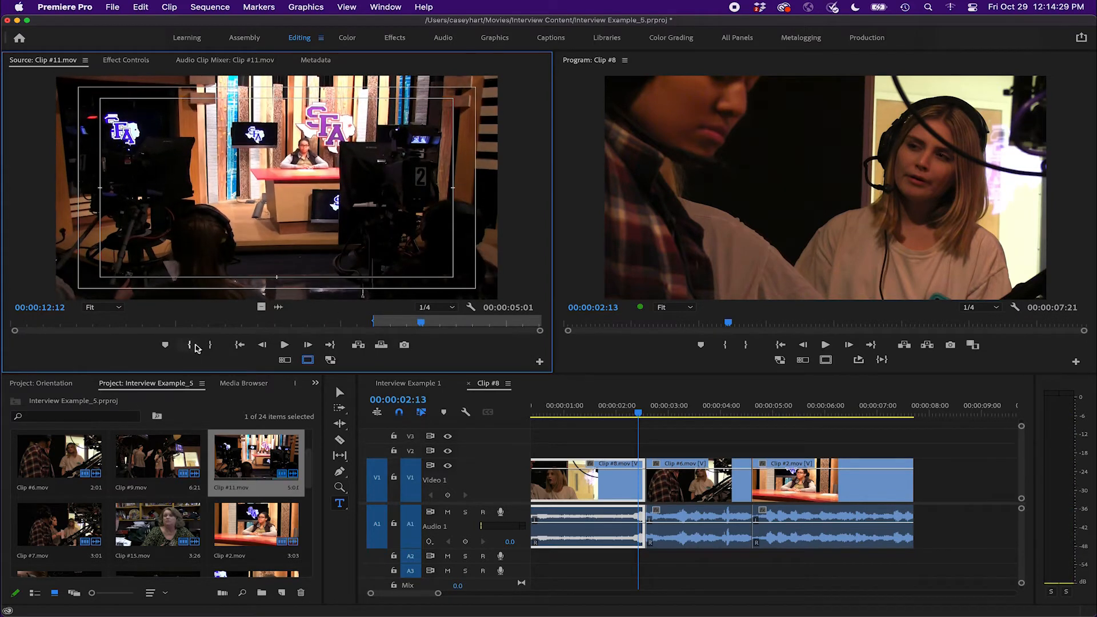
pyautogui.click(212, 345)
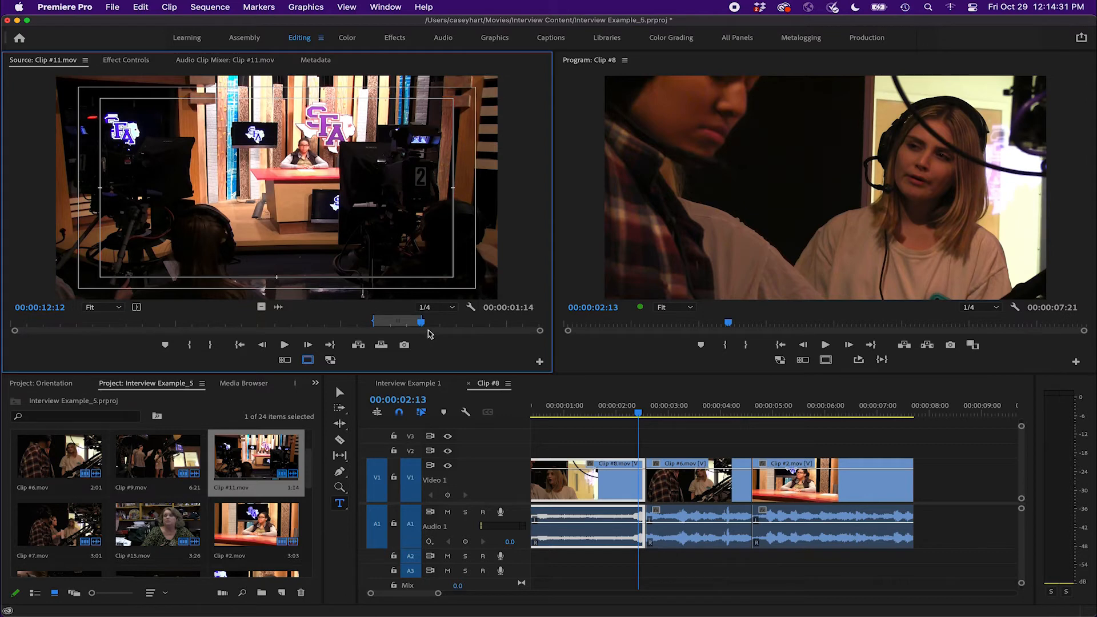
pyautogui.moveTo(421, 319); pyautogui.dragTo(472, 319)
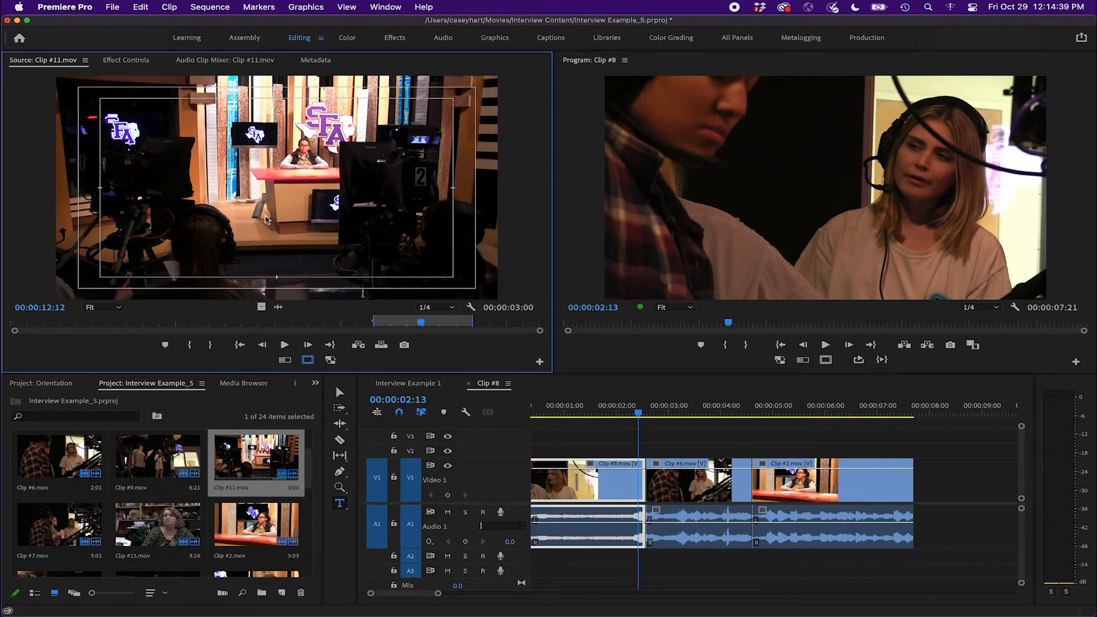
# Place the marked Clip #11.mov range into the sequence directly after Clip #2.mov
pyautogui.moveTo(404, 260); pyautogui.dragTo(920, 480)
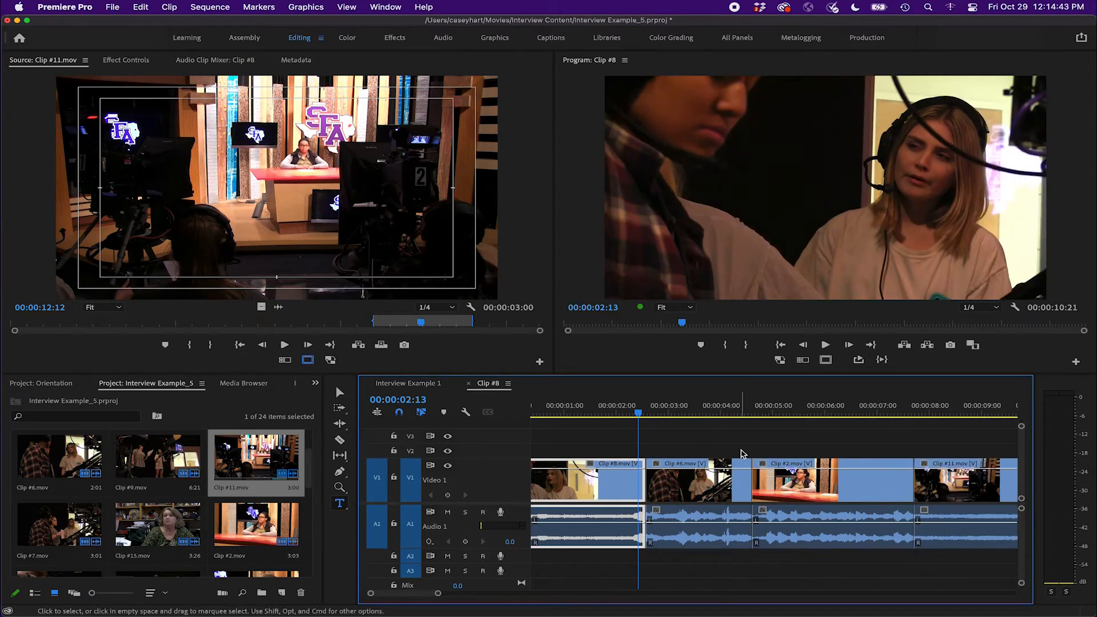
pyautogui.hscroll(4, 745, 456)
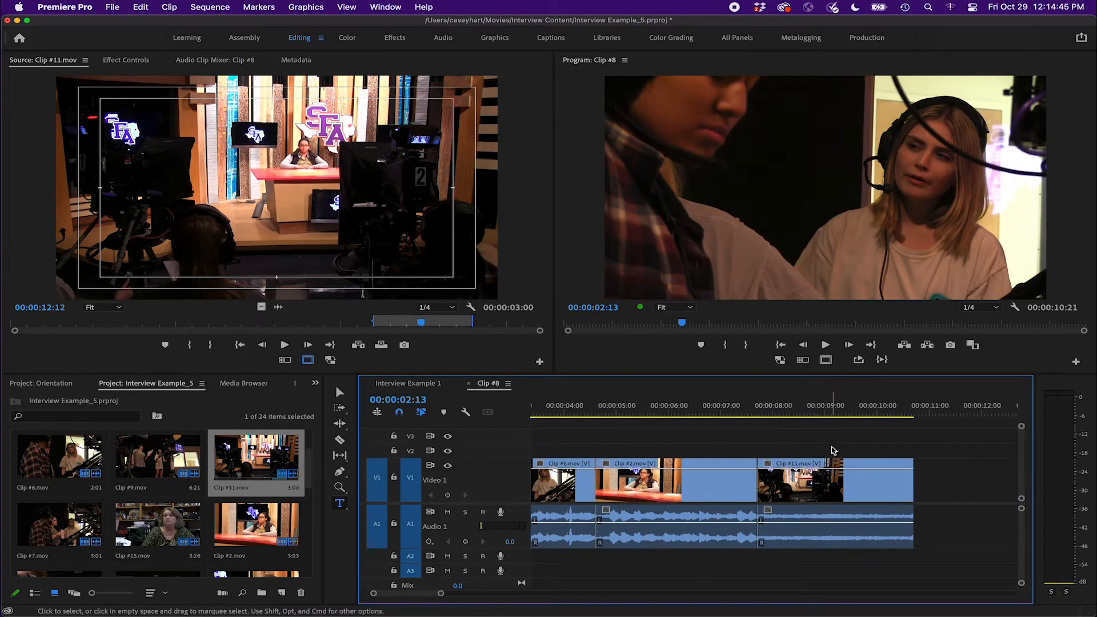
pyautogui.hscroll(3, 768, 466)
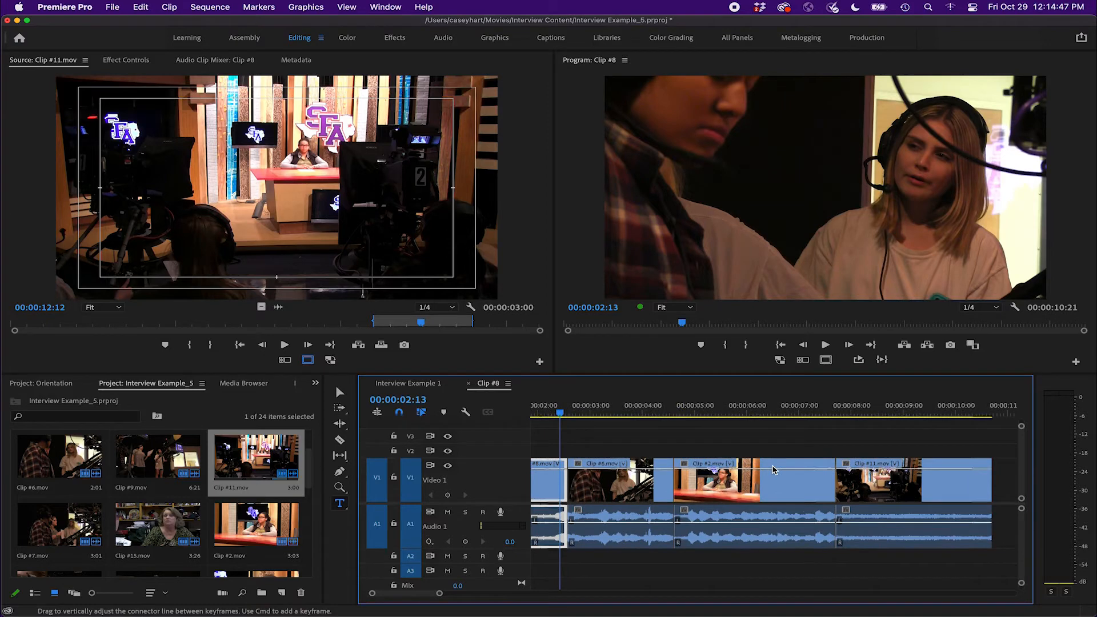
pyautogui.hscroll(-3, 772, 469)
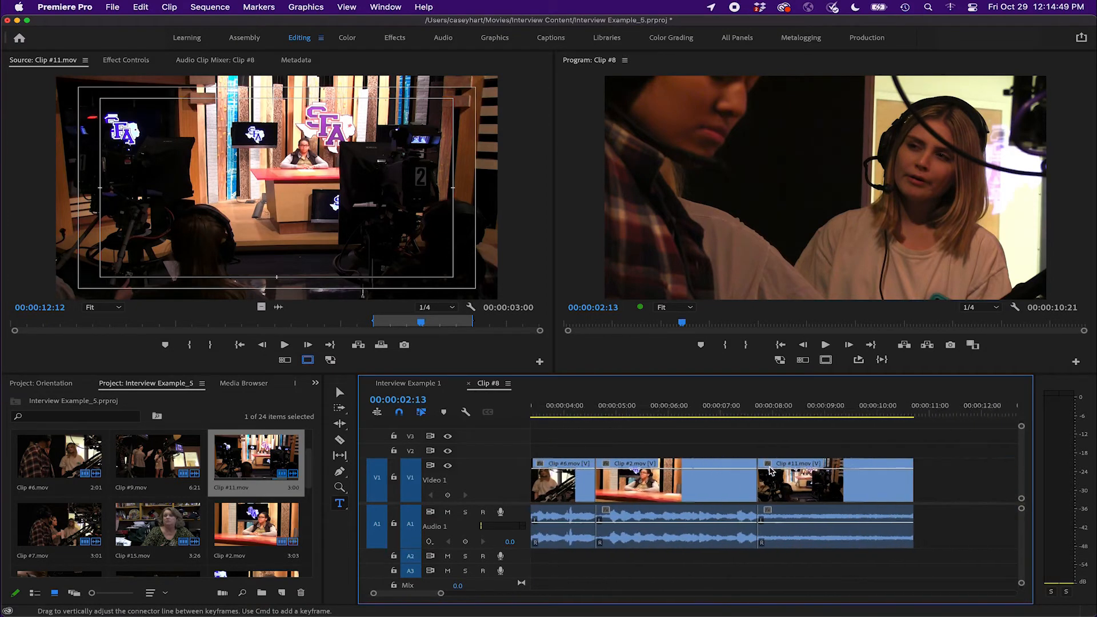
pyautogui.hscroll(3, 838, 426)
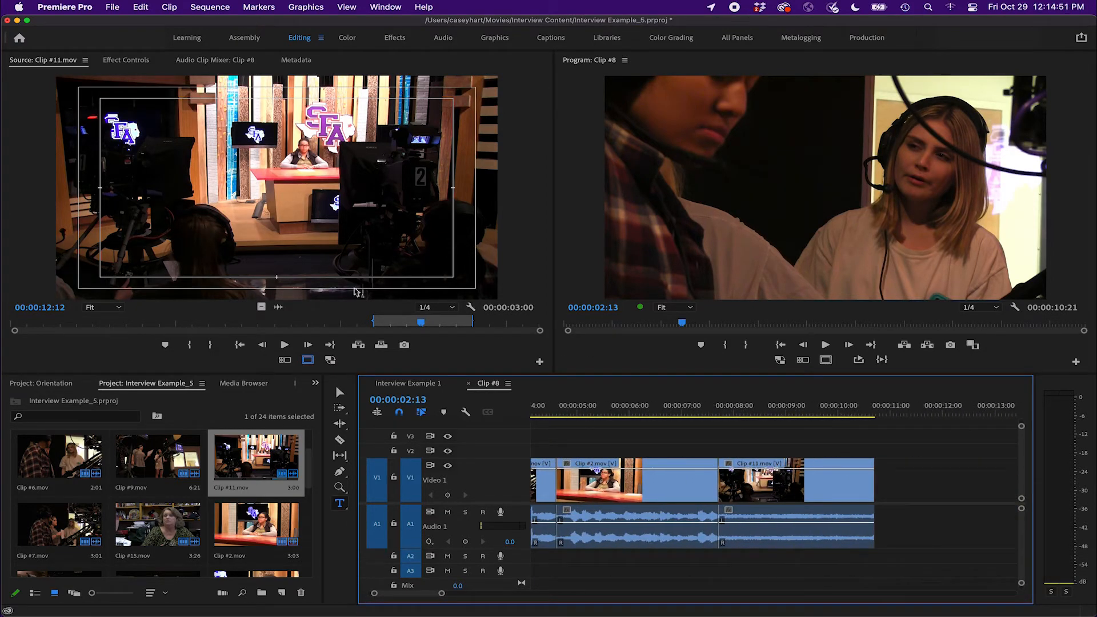
# Place only the video of the marked Clip #11.mov range at the end of the sequence, then delete it
pyautogui.click(269, 251)
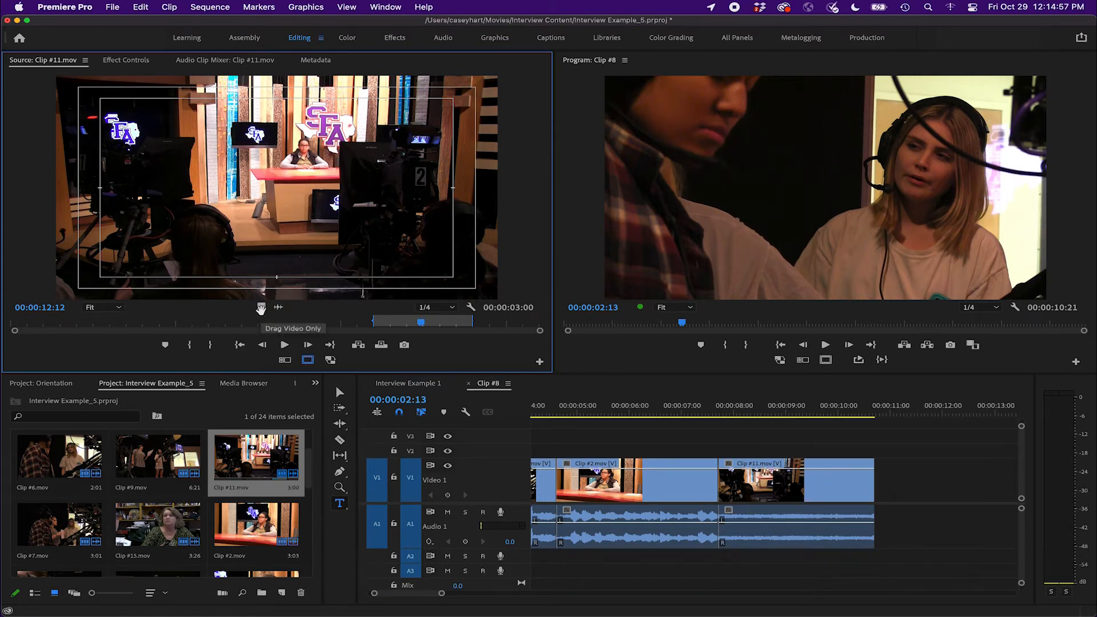
pyautogui.moveTo(358, 345); pyautogui.dragTo(893, 480)
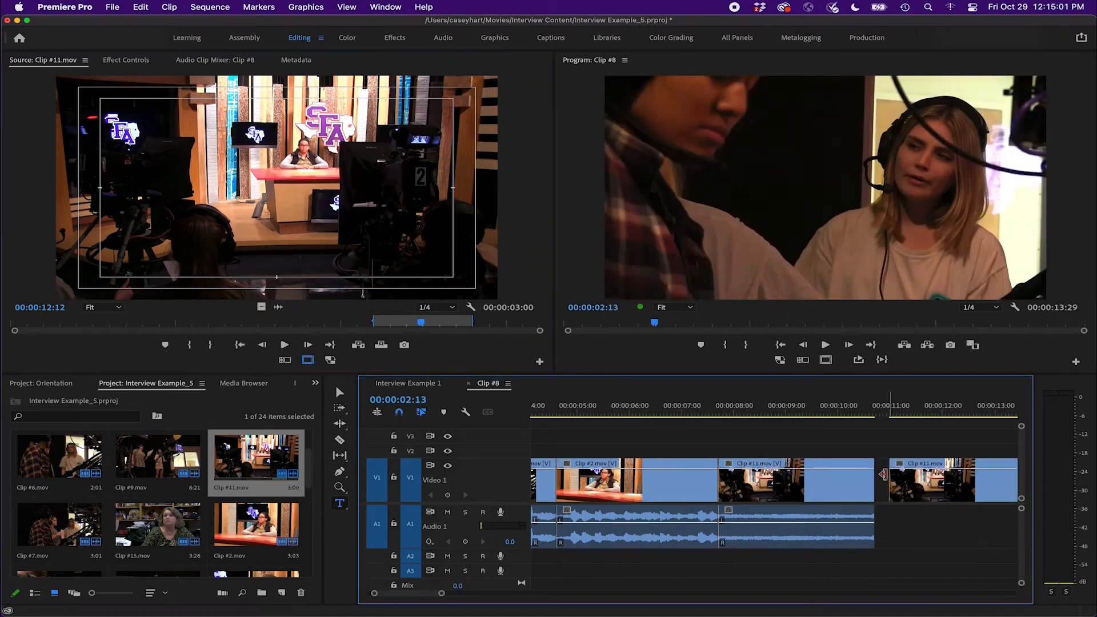
pyautogui.click(957, 407)
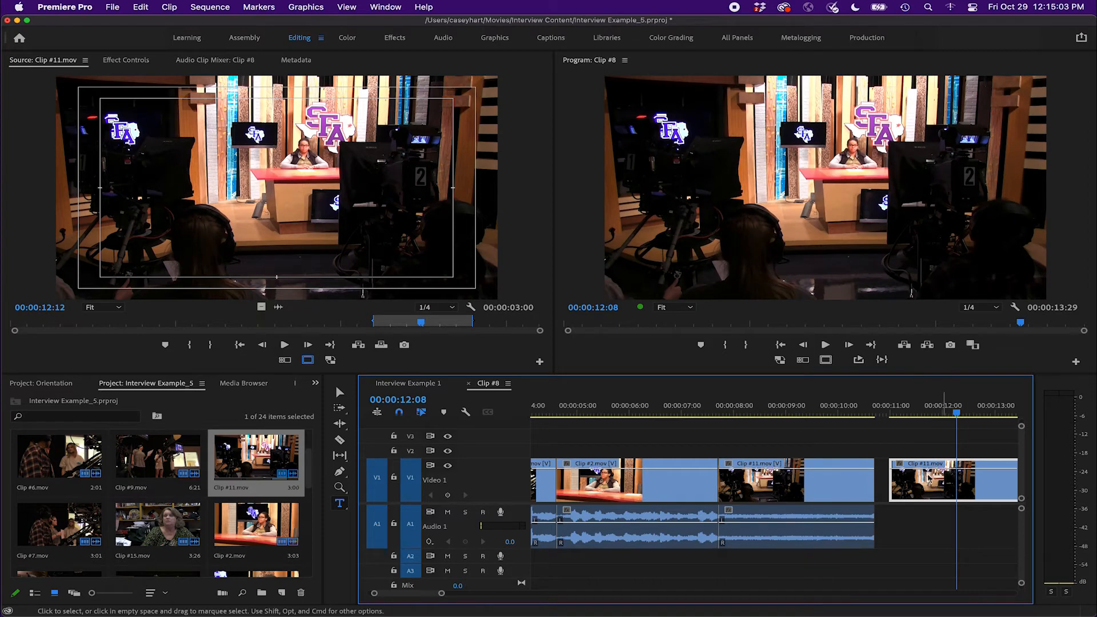
pyautogui.press('Delete')
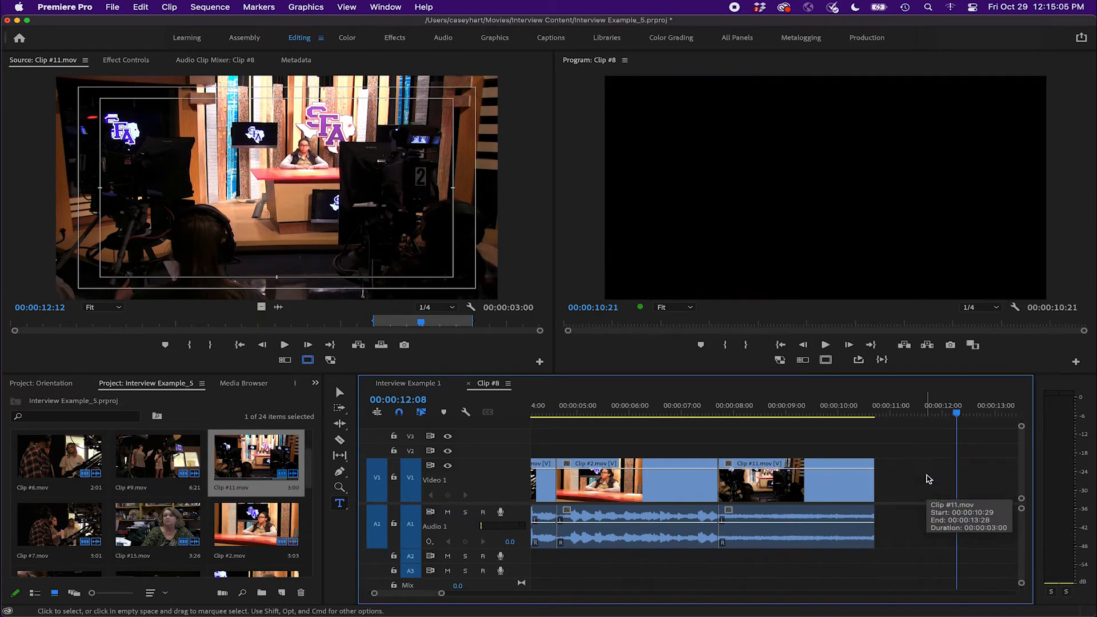
# Place only the audio of the marked Clip #11.mov range at the sequence end, delete it, and restore the source video display
pyautogui.click(278, 309)
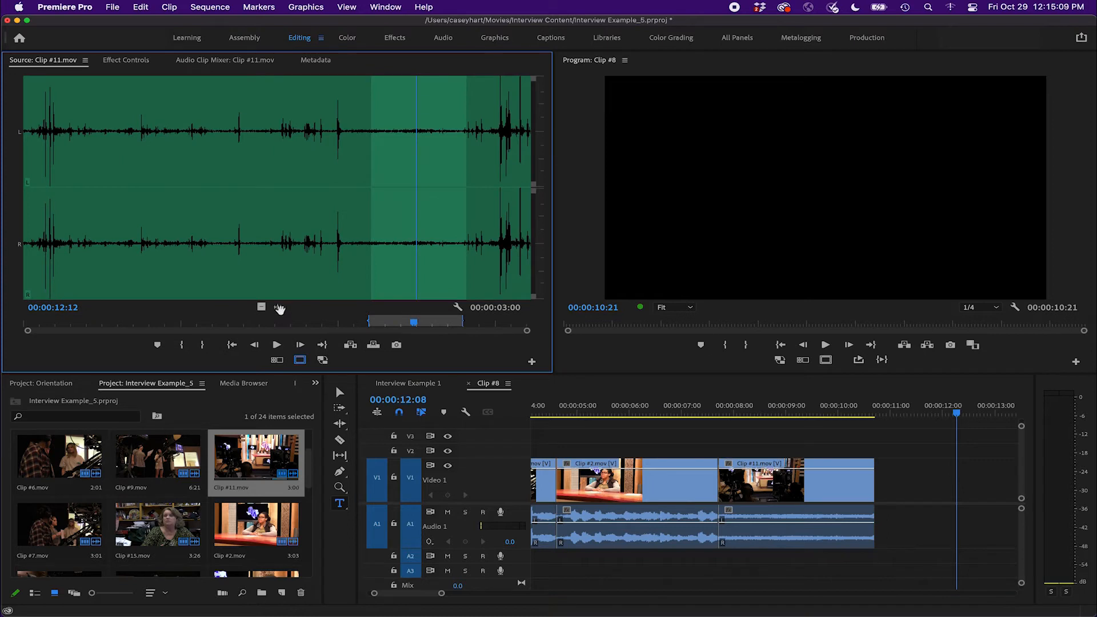
pyautogui.moveTo(283, 311); pyautogui.dragTo(936, 517)
pyautogui.click(959, 522)
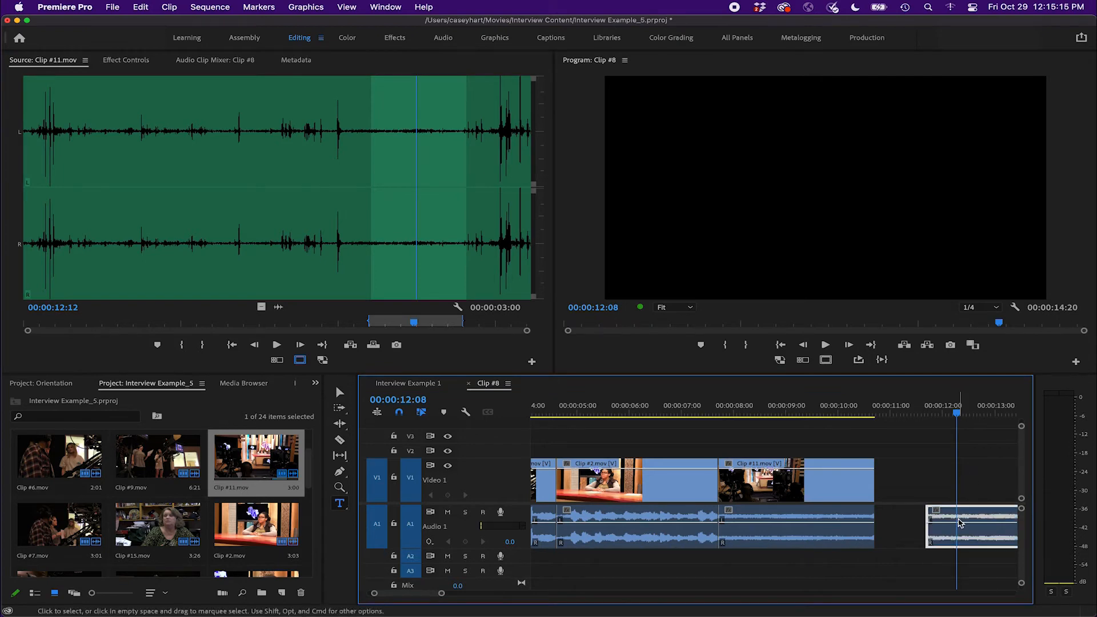
pyautogui.press('Delete')
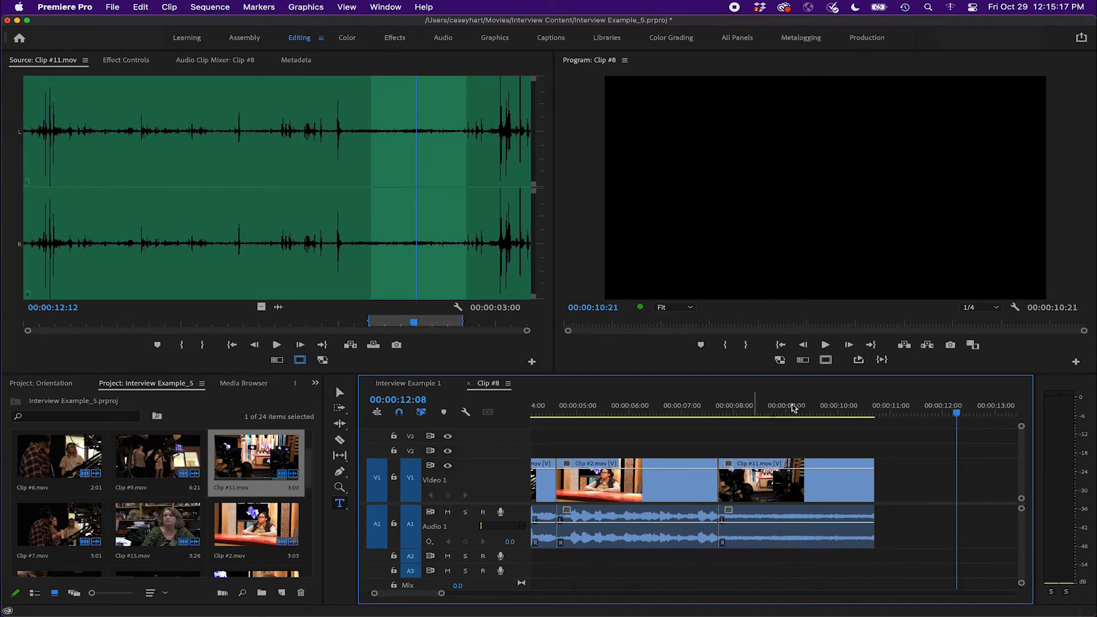
pyautogui.click(773, 411)
pyautogui.click(260, 308)
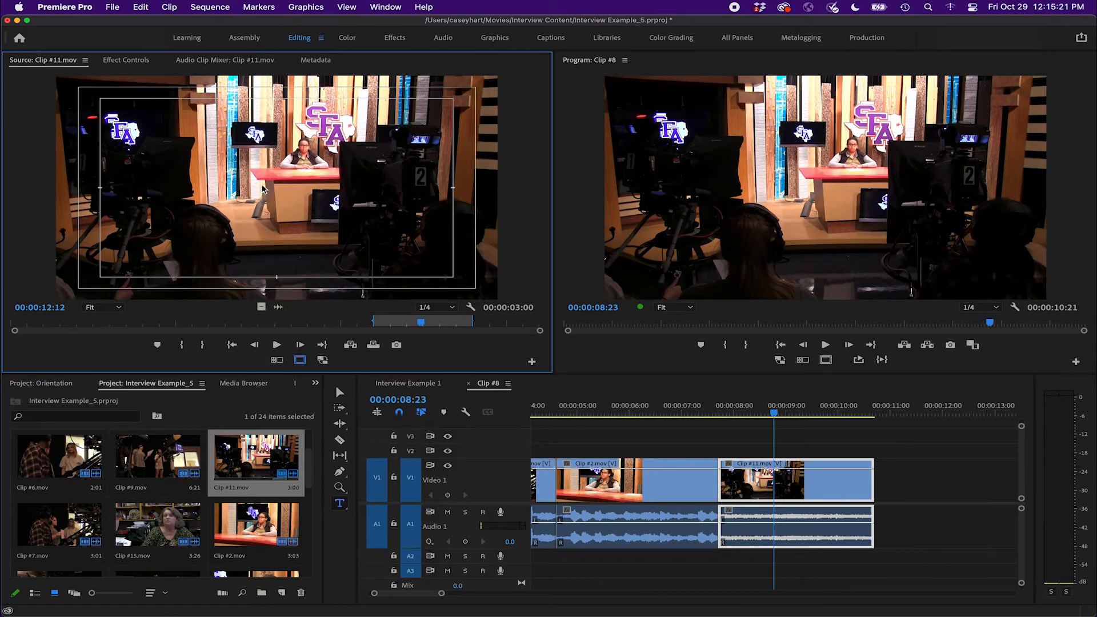
# Rearrange the sequence so Clip #11.mov sits between Clip #6.mov and Clip #2.mov
pyautogui.moveTo(322, 236); pyautogui.dragTo(383, 235)
pyautogui.moveTo(773, 426); pyautogui.dragTo(791, 415)
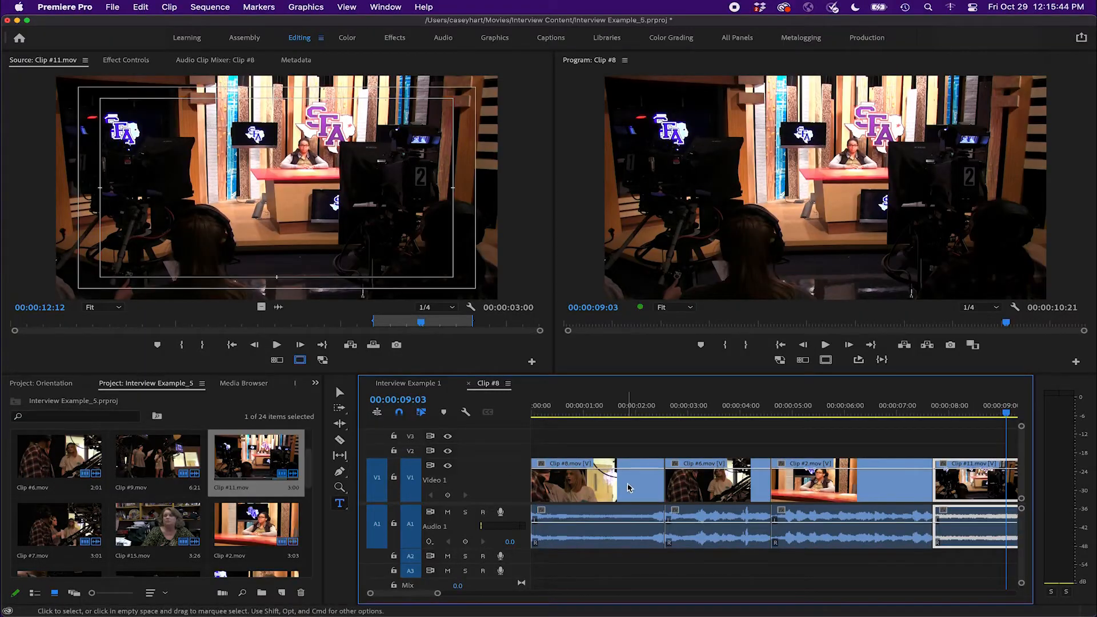
pyautogui.hscroll(3, 629, 487)
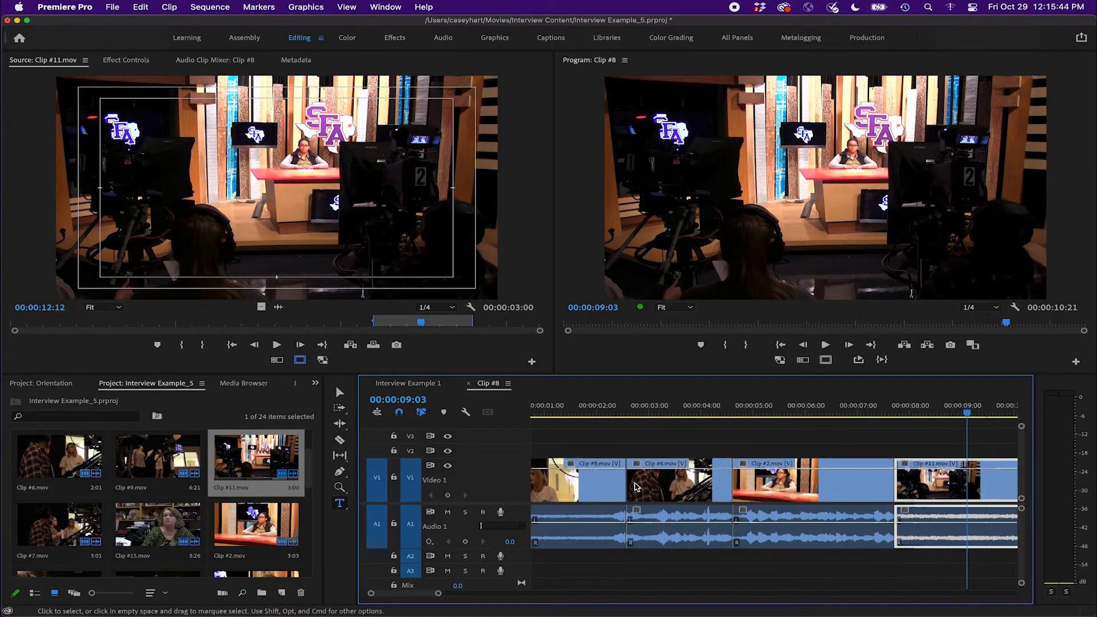
pyautogui.moveTo(569, 420)
pyautogui.mouseDown()
pyautogui.moveTo(641, 414)
pyautogui.moveTo(587, 415)
pyautogui.mouseUp()
pyautogui.moveTo(731, 416); pyautogui.dragTo(906, 412)
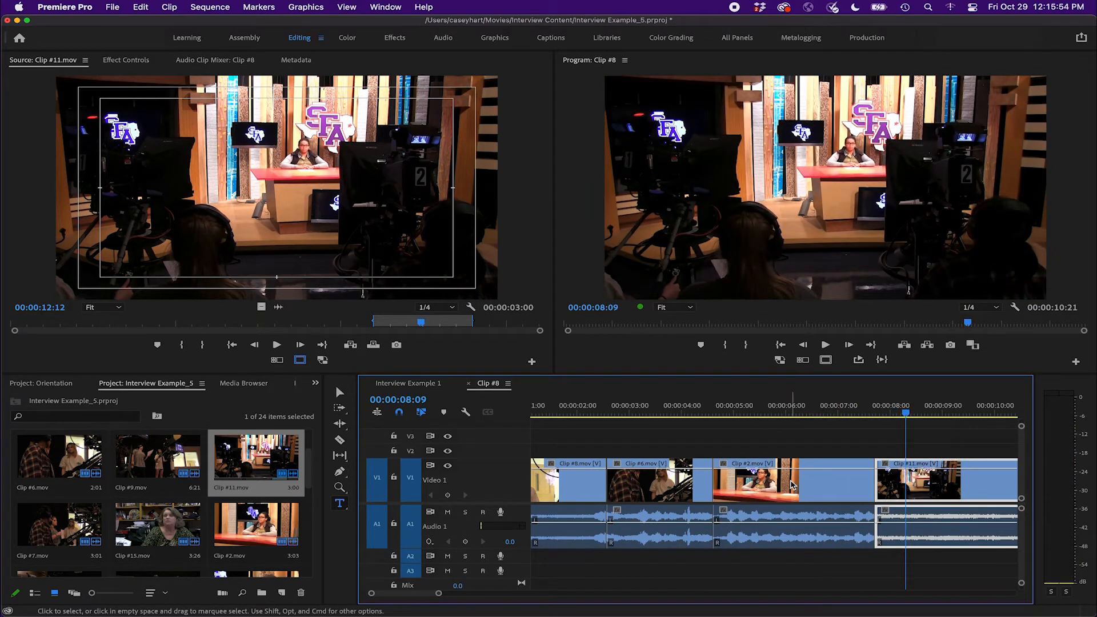
pyautogui.hscroll(3, 791, 485)
pyautogui.moveTo(833, 414); pyautogui.dragTo(735, 414)
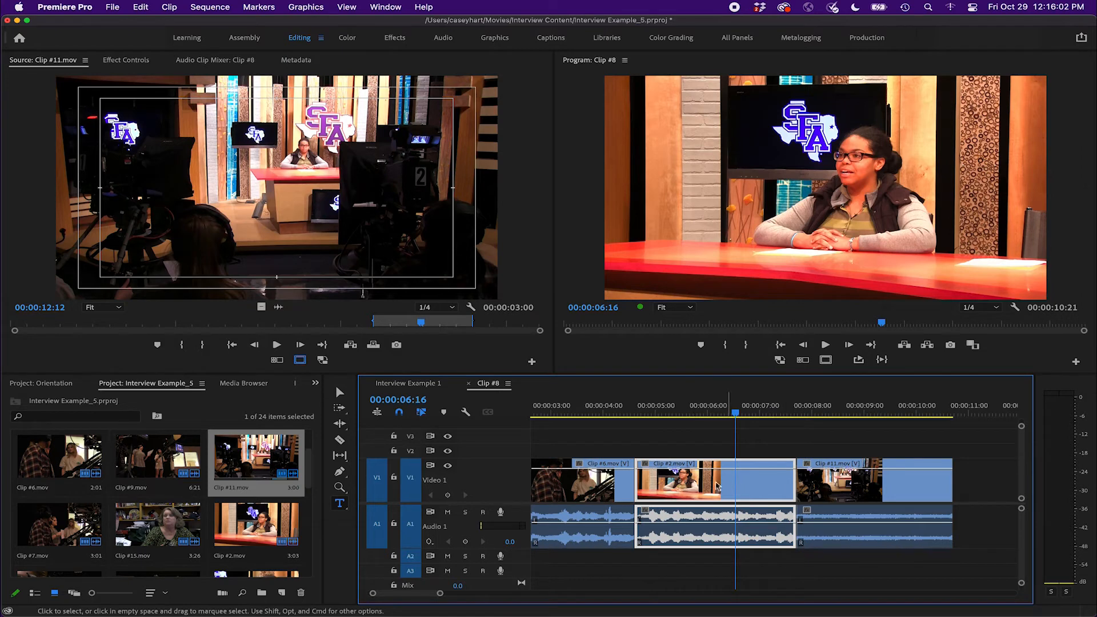
pyautogui.moveTo(702, 486); pyautogui.dragTo(971, 480)
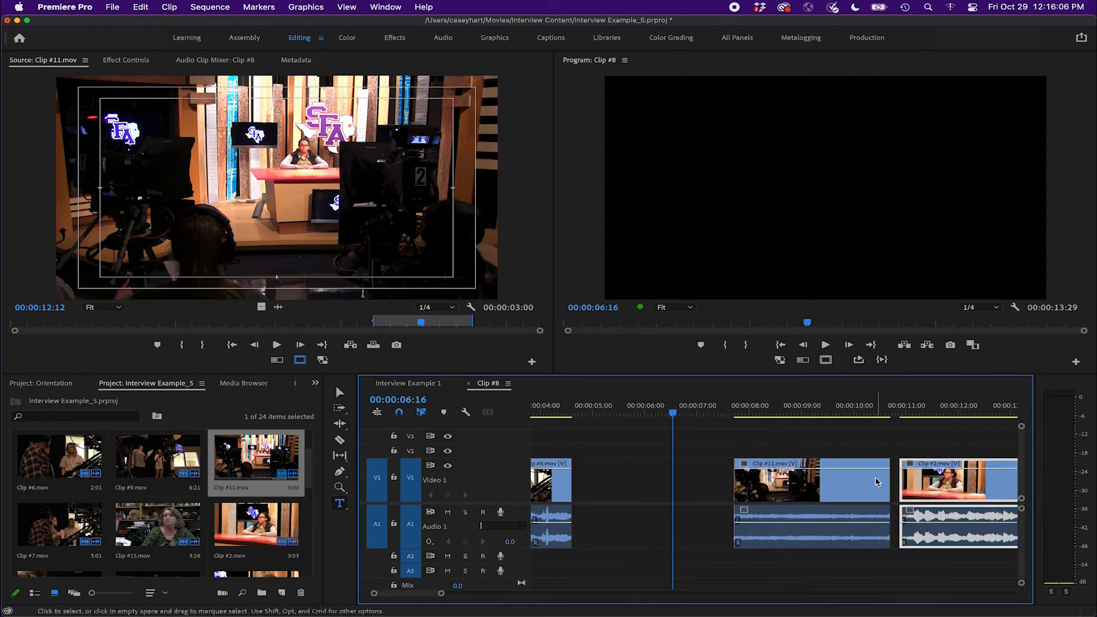
pyautogui.moveTo(832, 483); pyautogui.dragTo(671, 483)
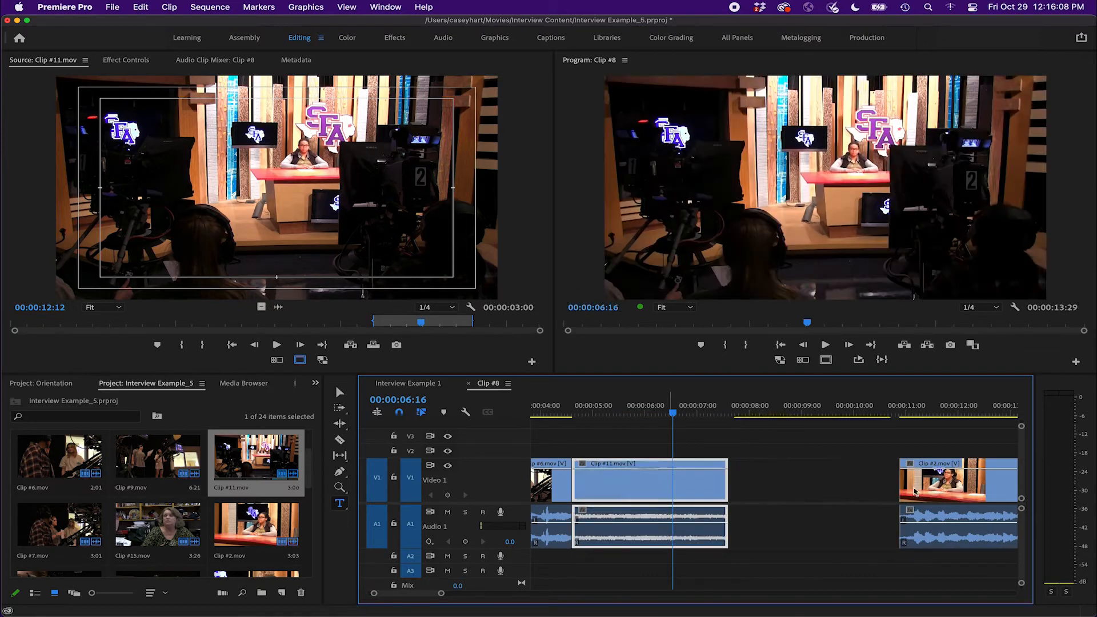
pyautogui.moveTo(959, 487); pyautogui.dragTo(792, 489)
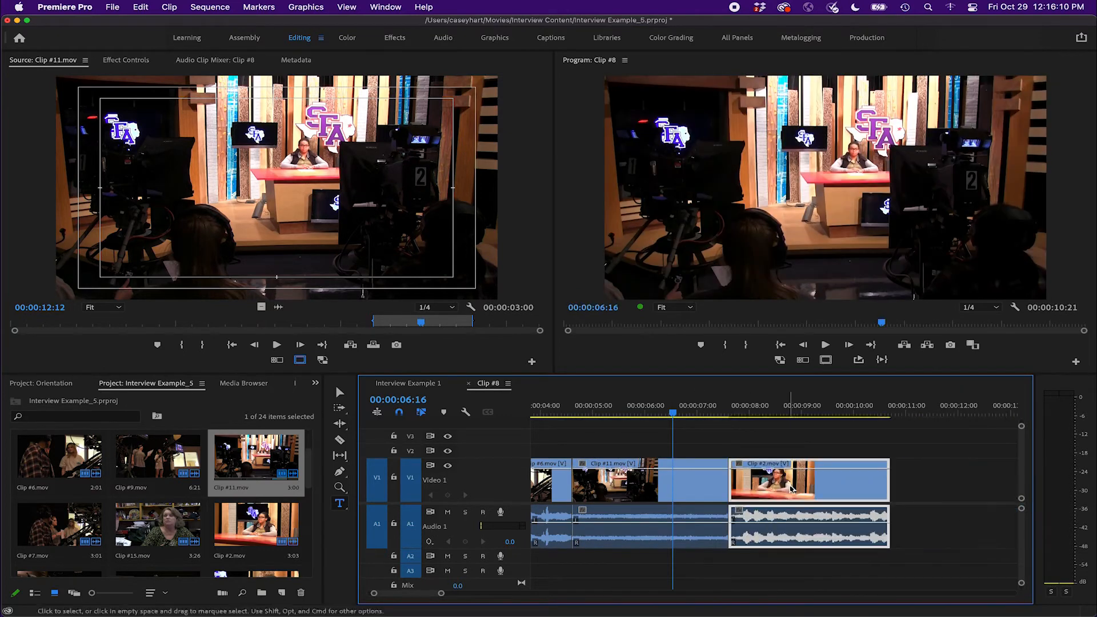
# Scrub through the rearranged sequence
pyautogui.moveTo(685, 413); pyautogui.dragTo(760, 413)
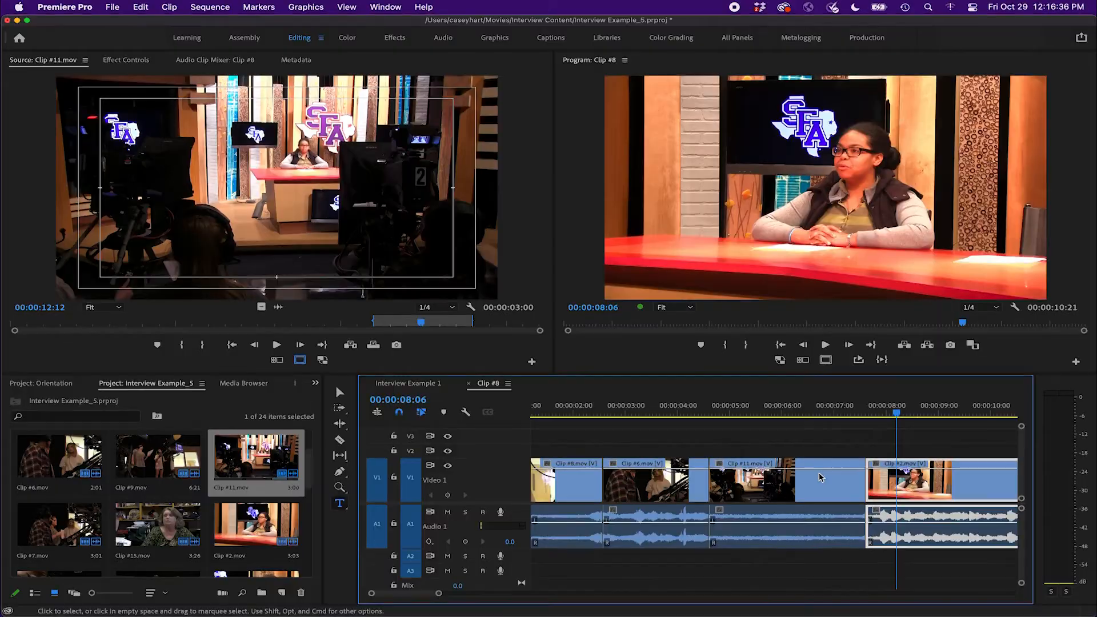
pyautogui.hscroll(-3, 658, 478)
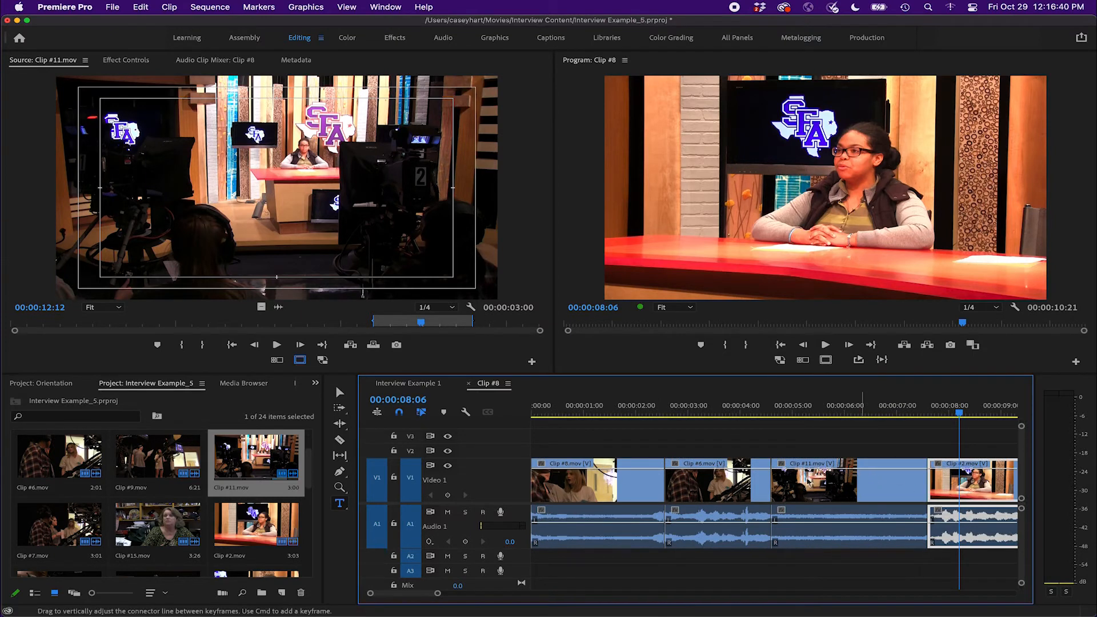
pyautogui.hscroll(3, 796, 482)
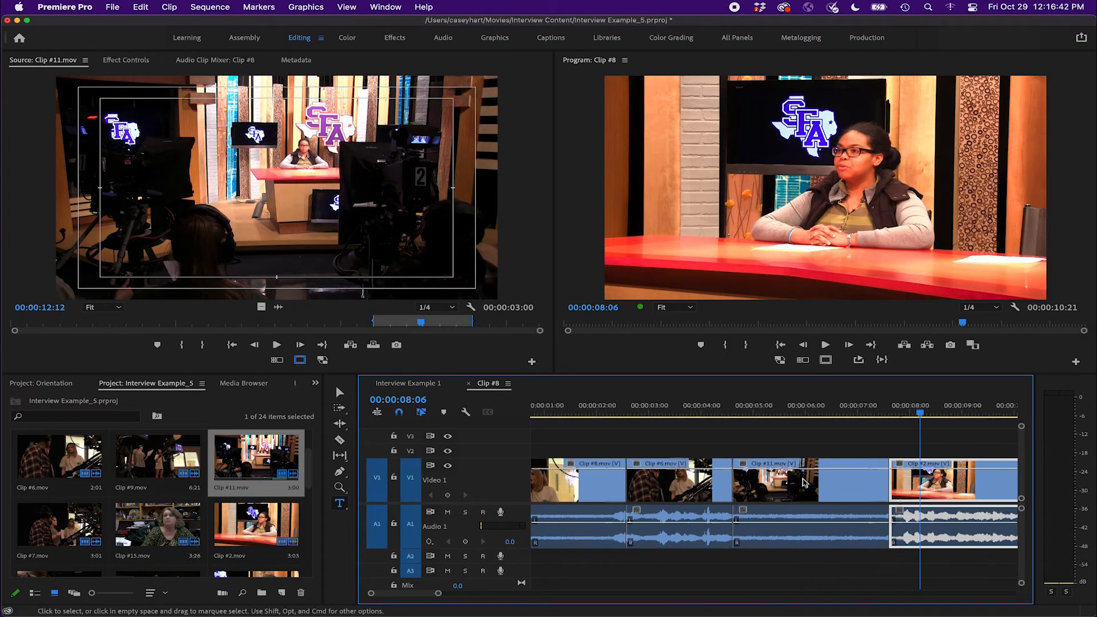
# Select each clip in the sequence in turn to inspect their placement on the timeline
pyautogui.click(754, 494)
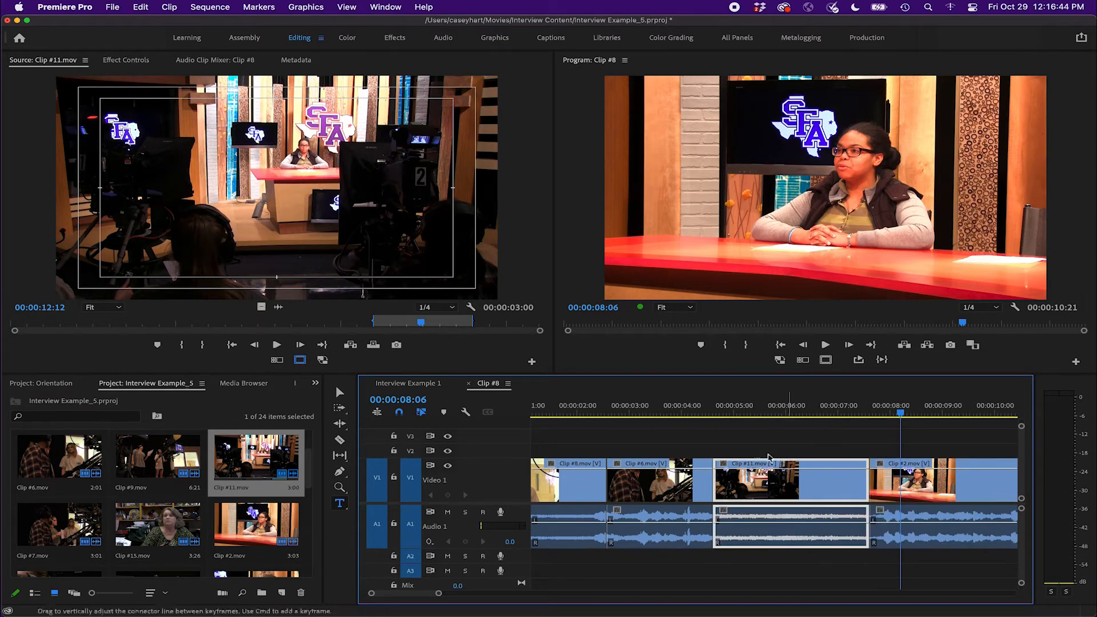
pyautogui.click(641, 480)
pyautogui.click(569, 481)
pyautogui.click(714, 485)
pyautogui.click(651, 483)
pyautogui.click(754, 483)
pyautogui.click(594, 484)
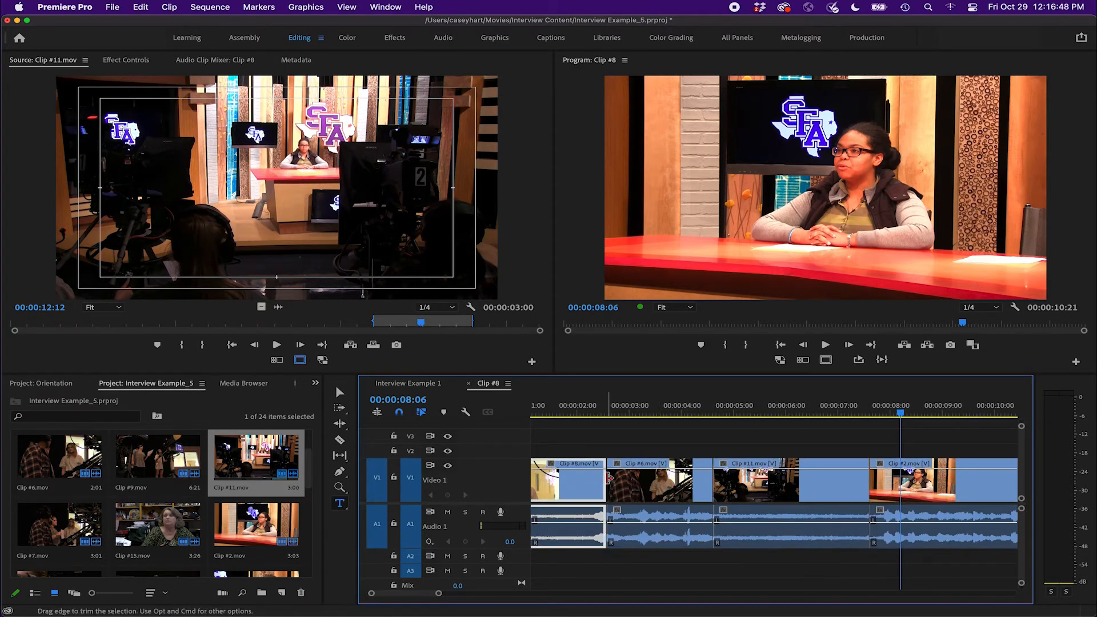
pyautogui.hscroll(-2, 744, 486)
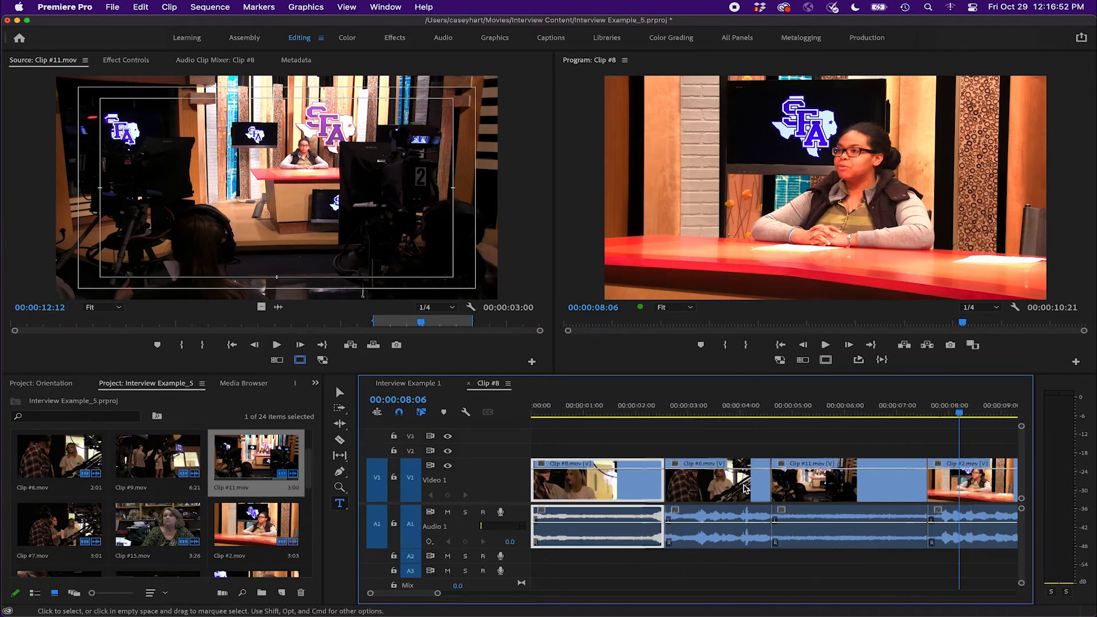
# Trim the end of Clip #8.mov back to the playhead at 00:00:01:27 with the Selection tool
pyautogui.moveTo(584, 413); pyautogui.dragTo(631, 411)
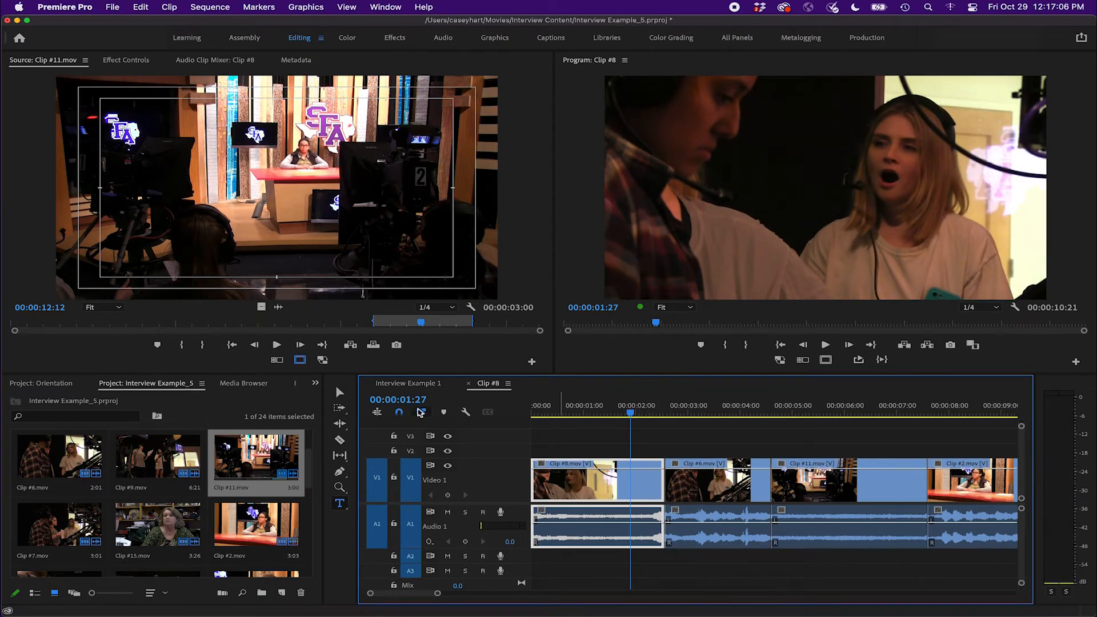
pyautogui.click(339, 396)
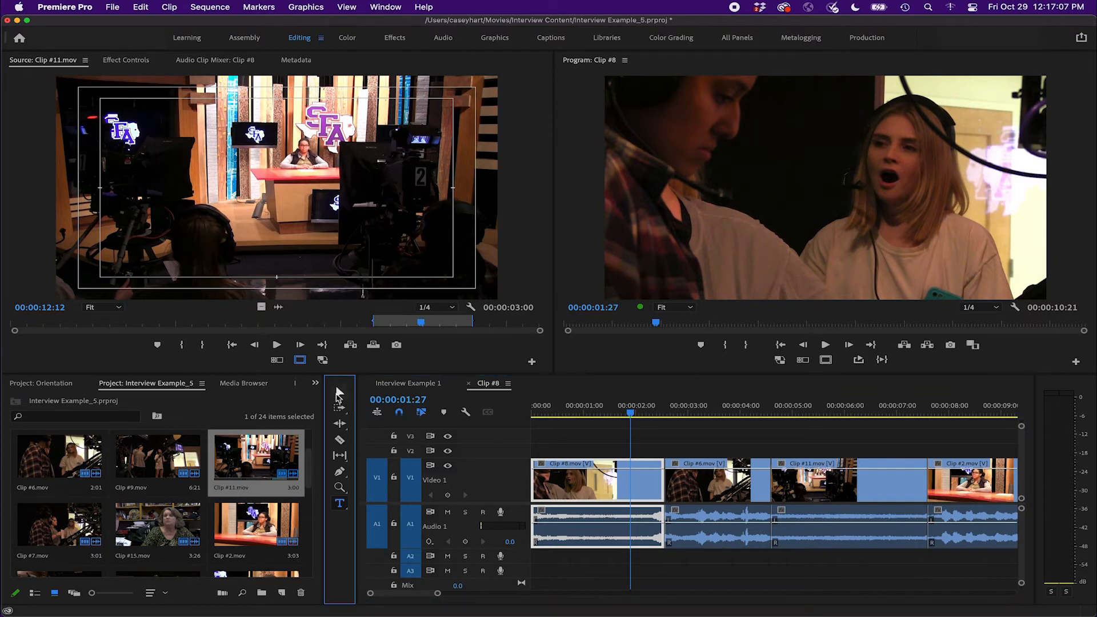
pyautogui.click(660, 482)
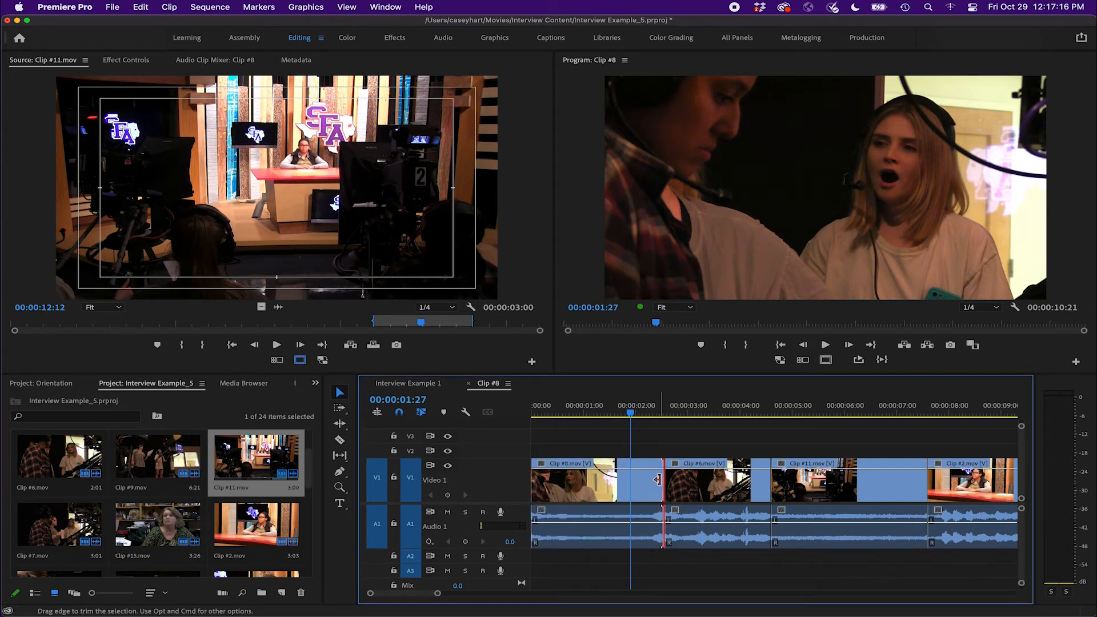
pyautogui.moveTo(657, 480); pyautogui.dragTo(622, 480)
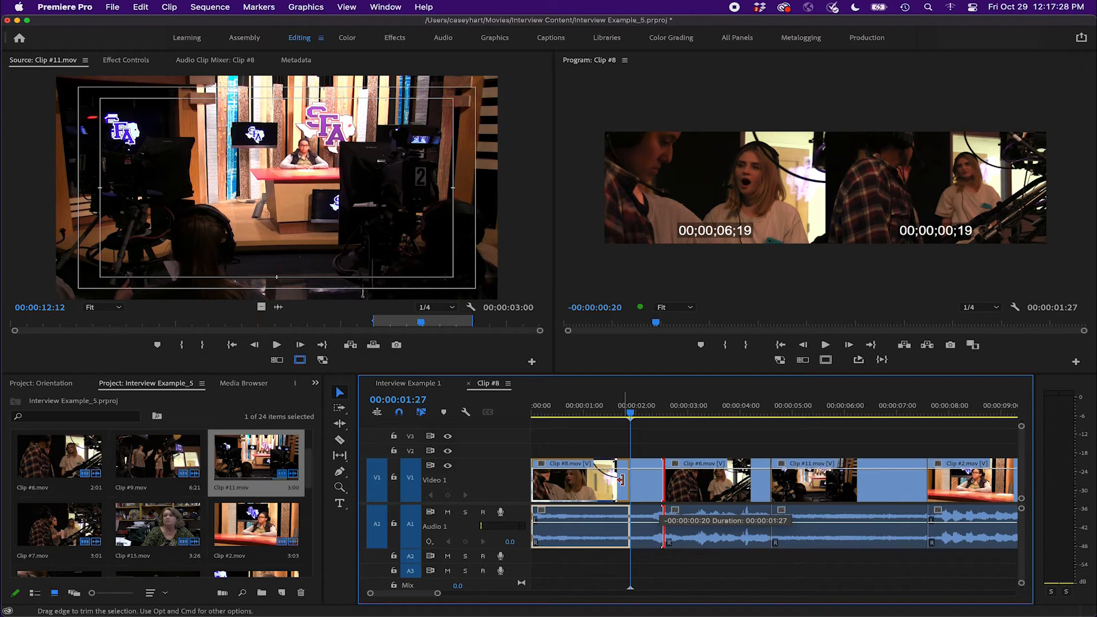
pyautogui.moveTo(621, 480); pyautogui.dragTo(621, 480)
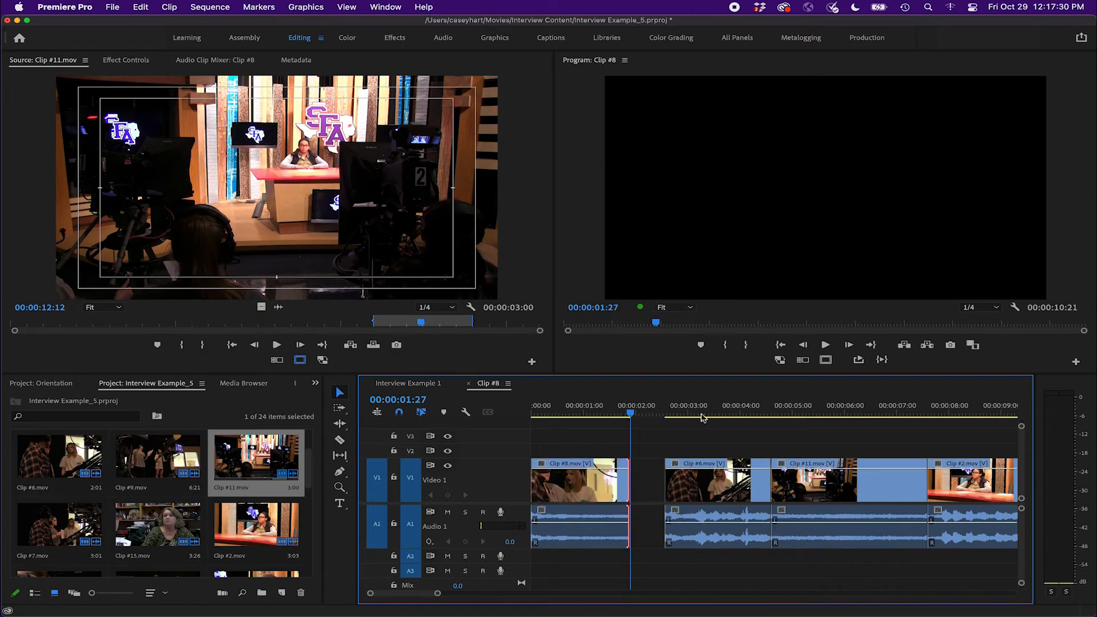
pyautogui.moveTo(626, 473)
pyautogui.mouseDown()
pyautogui.moveTo(661, 473)
pyautogui.moveTo(627, 472)
pyautogui.mouseUp()
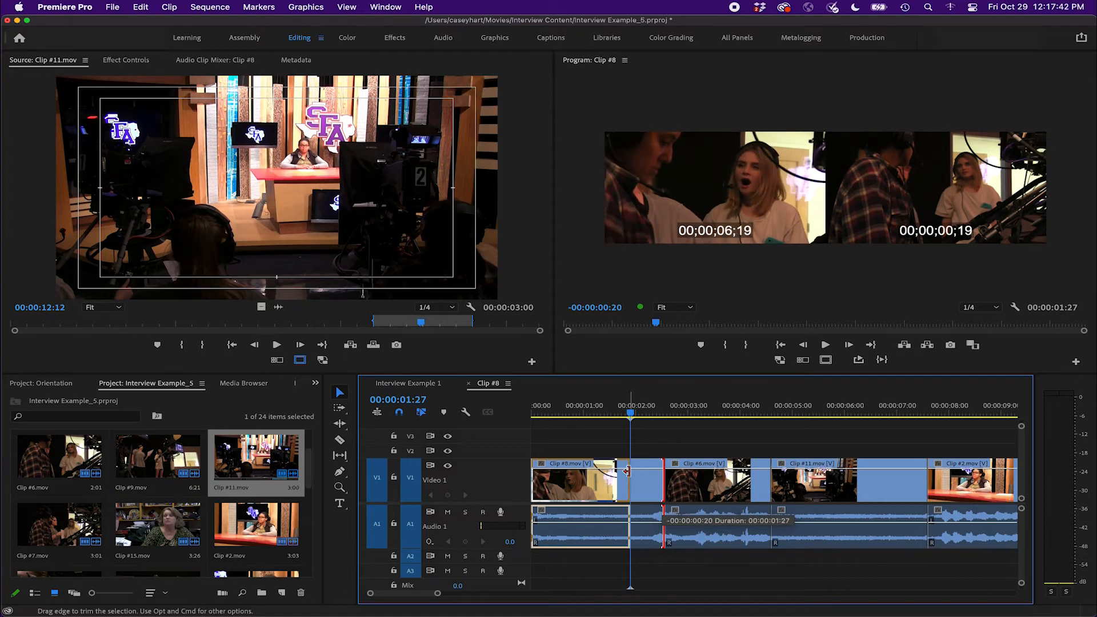
pyautogui.moveTo(627, 470)
pyautogui.mouseDown()
pyautogui.moveTo(648, 470)
pyautogui.moveTo(614, 470)
pyautogui.moveTo(650, 469)
pyautogui.moveTo(613, 468)
pyautogui.moveTo(641, 469)
pyautogui.moveTo(628, 469)
pyautogui.mouseUp()
pyautogui.moveTo(628, 469); pyautogui.dragTo(629, 469)
pyautogui.click(640, 480)
pyautogui.click(656, 450)
pyautogui.hscroll(5, 660, 450)
pyautogui.hscroll(-5, 661, 450)
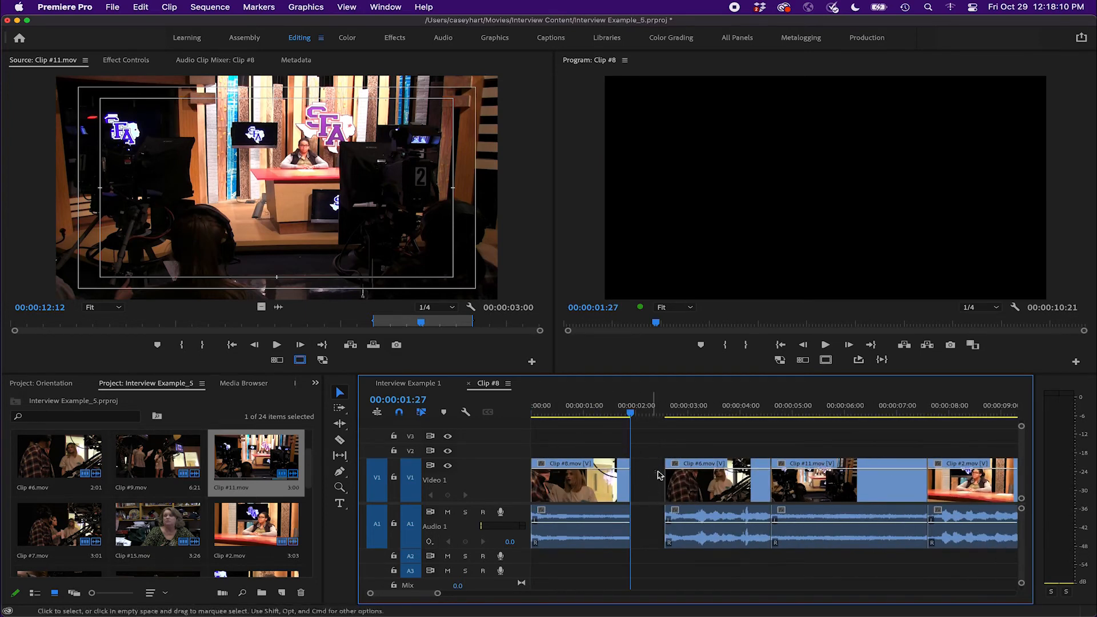
# Ripple delete the gap after Clip #8.mov, then undo the ripple delete
pyautogui.rightClick(648, 479)
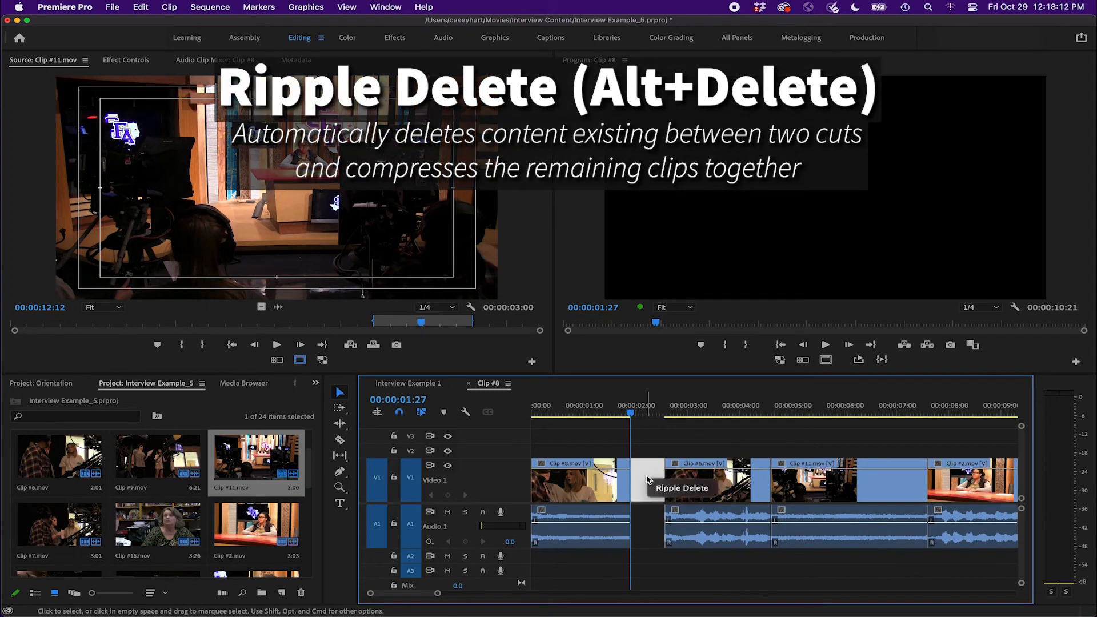
pyautogui.click(676, 489)
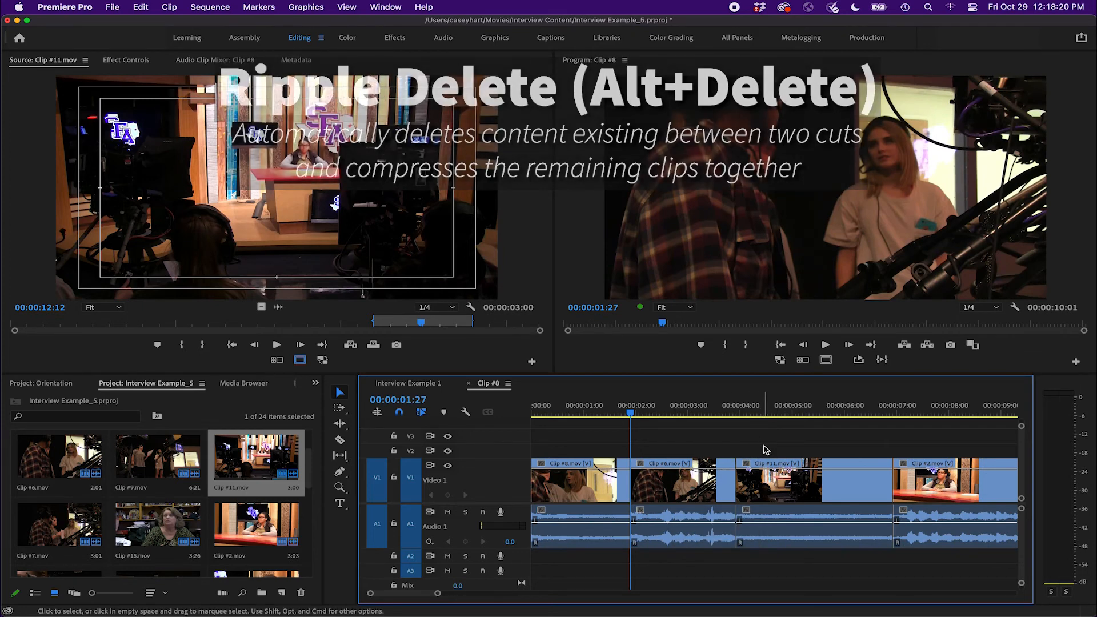
pyautogui.press('super+z')
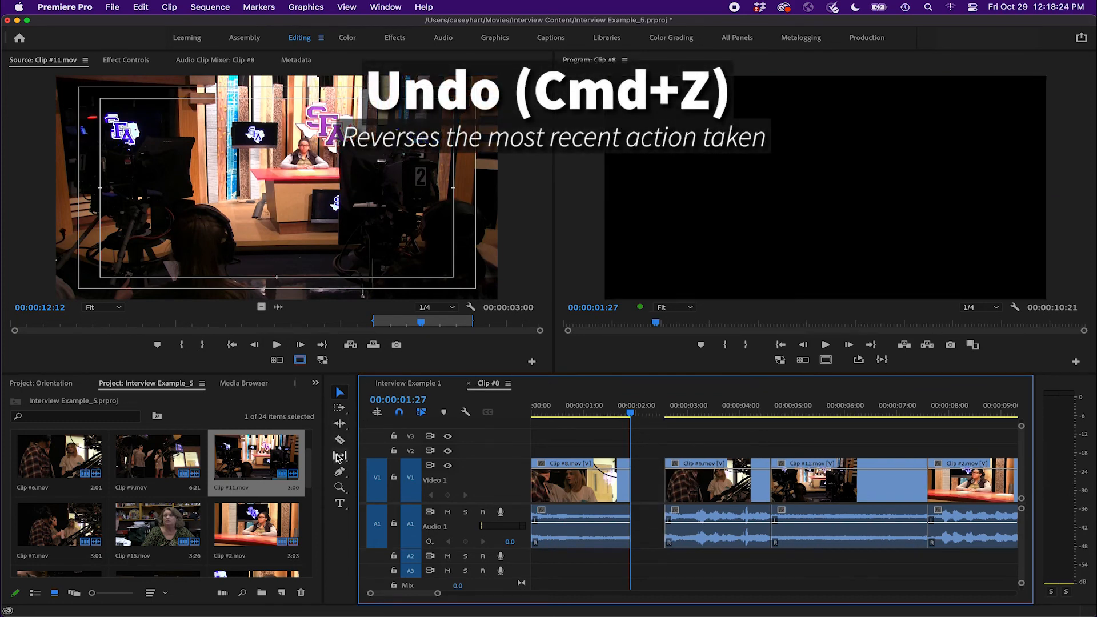
# Try closing the gap by track-selecting Clip #6.mov onward and dragging the clips left, then undo the move
pyautogui.click(340, 408)
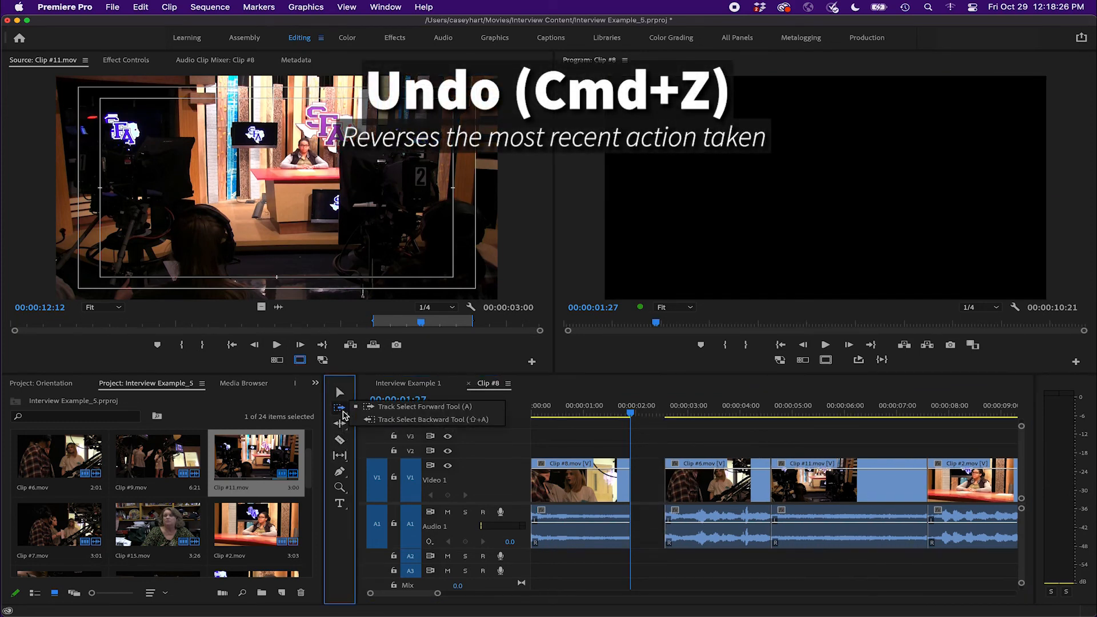
pyautogui.click(466, 411)
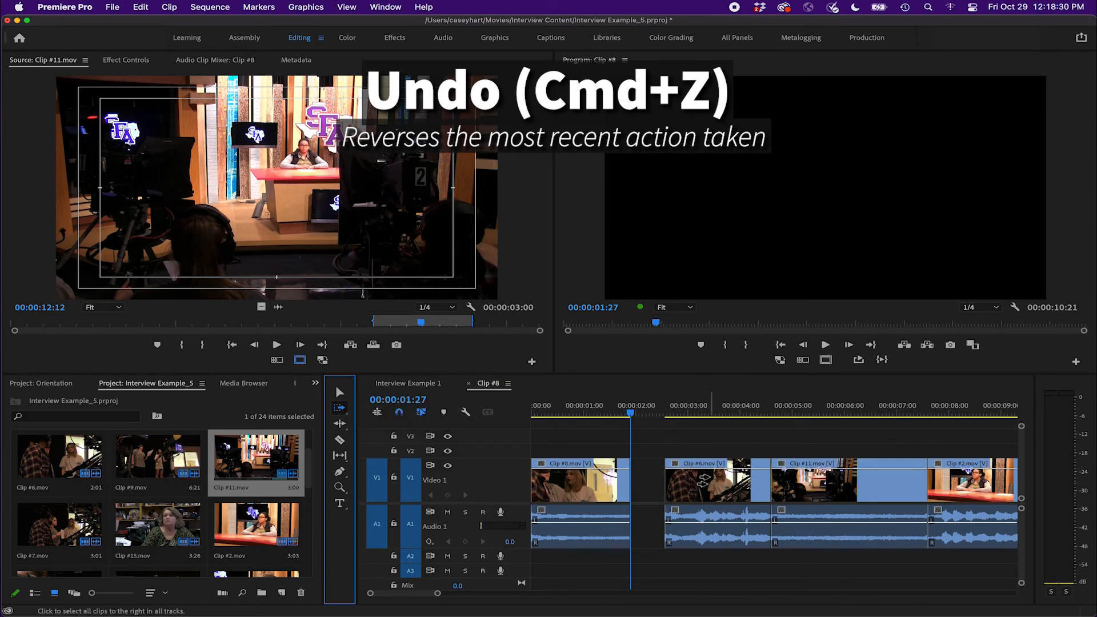
pyautogui.click(702, 482)
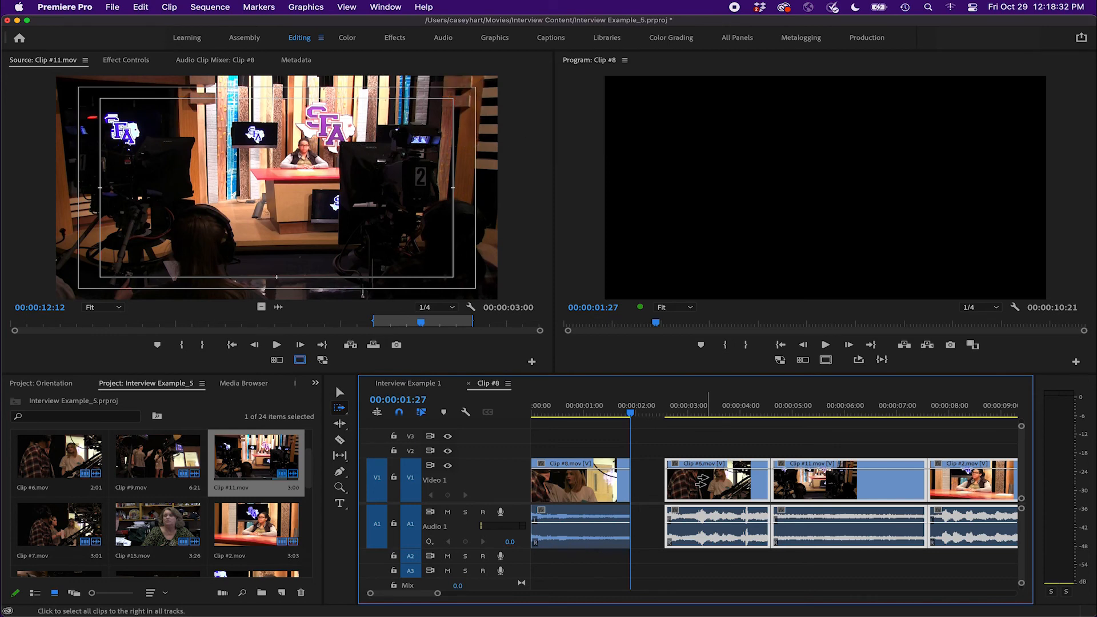
pyautogui.hscroll(5, 701, 481)
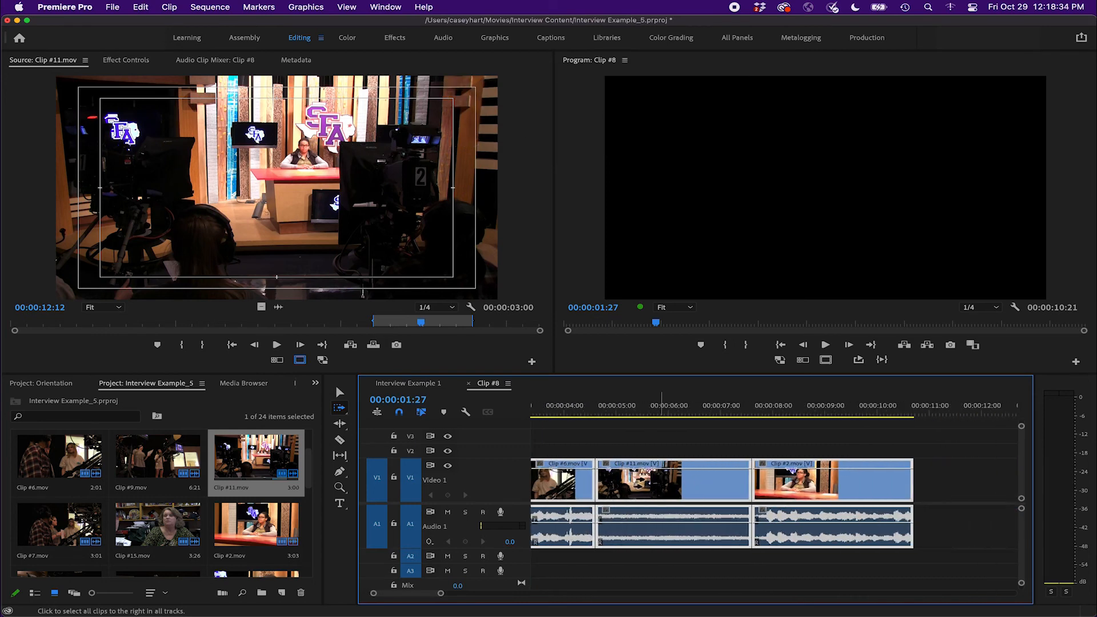
pyautogui.hscroll(-3, 640, 483)
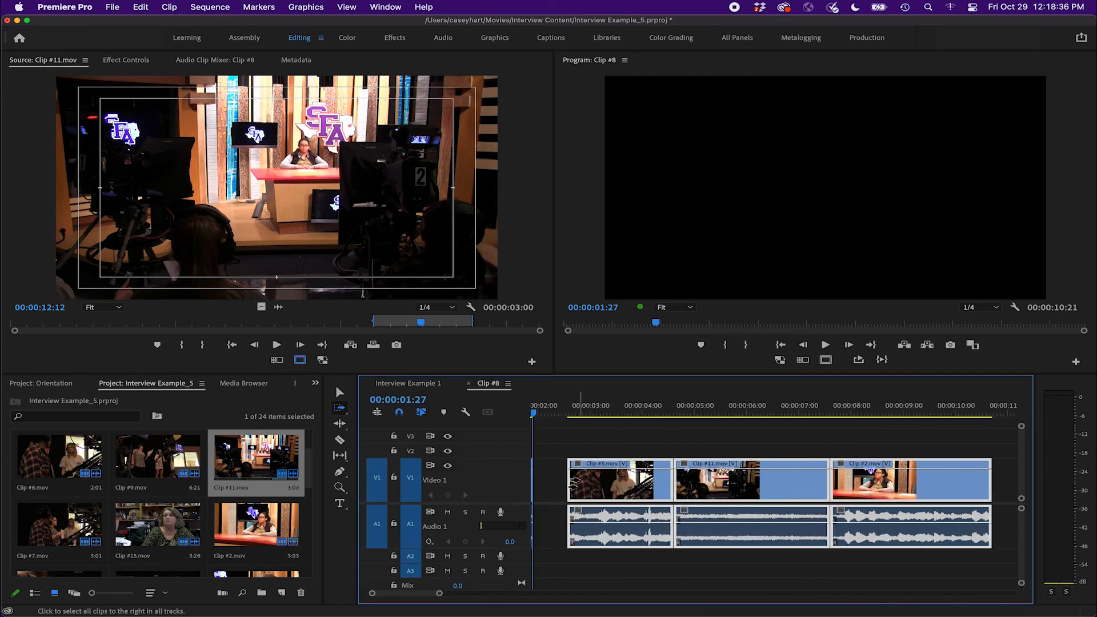
pyautogui.click(340, 392)
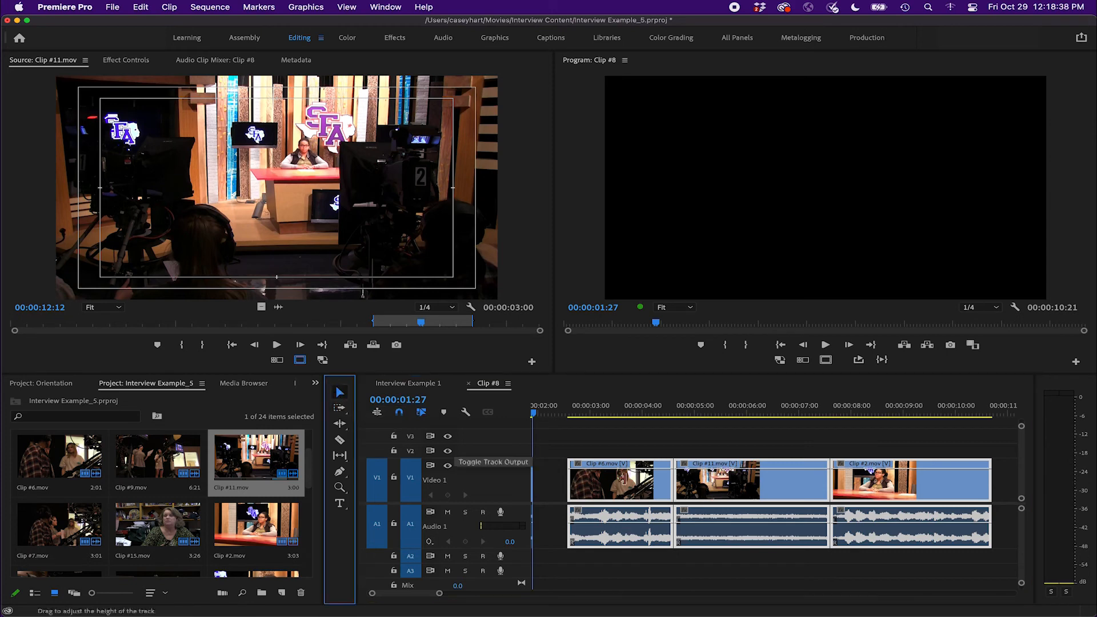
pyautogui.hscroll(10, 803, 495)
pyautogui.hscroll(-12, 802, 495)
pyautogui.moveTo(734, 485); pyautogui.dragTo(676, 489)
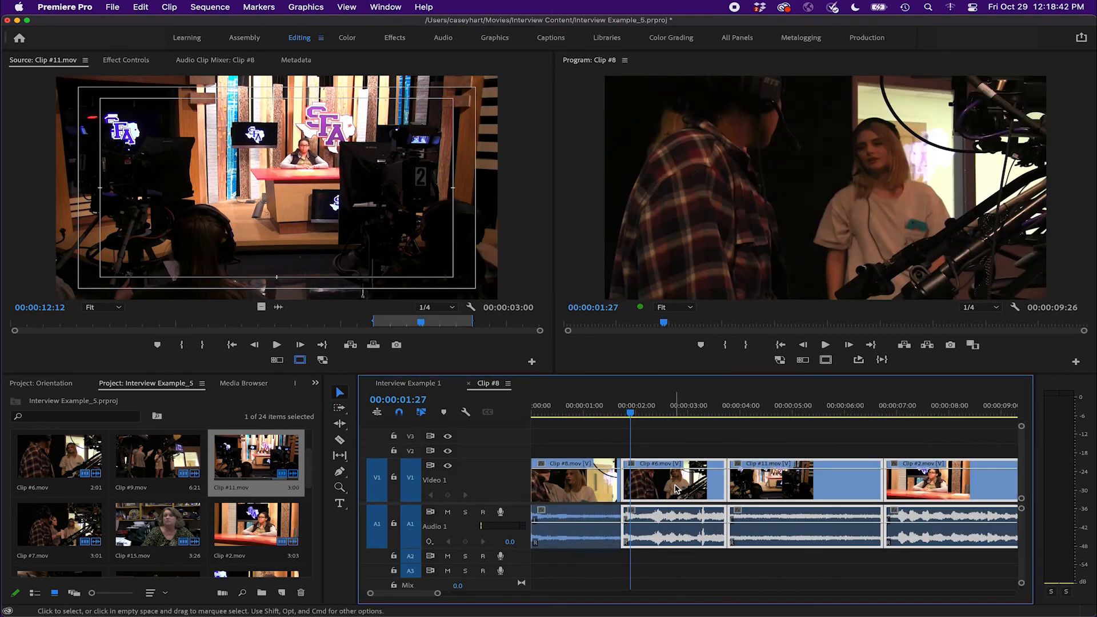
pyautogui.press('super+z')
# Track-select Clip #6.mov and all following clips and move them left against Clip #8.mov
pyautogui.click(717, 485)
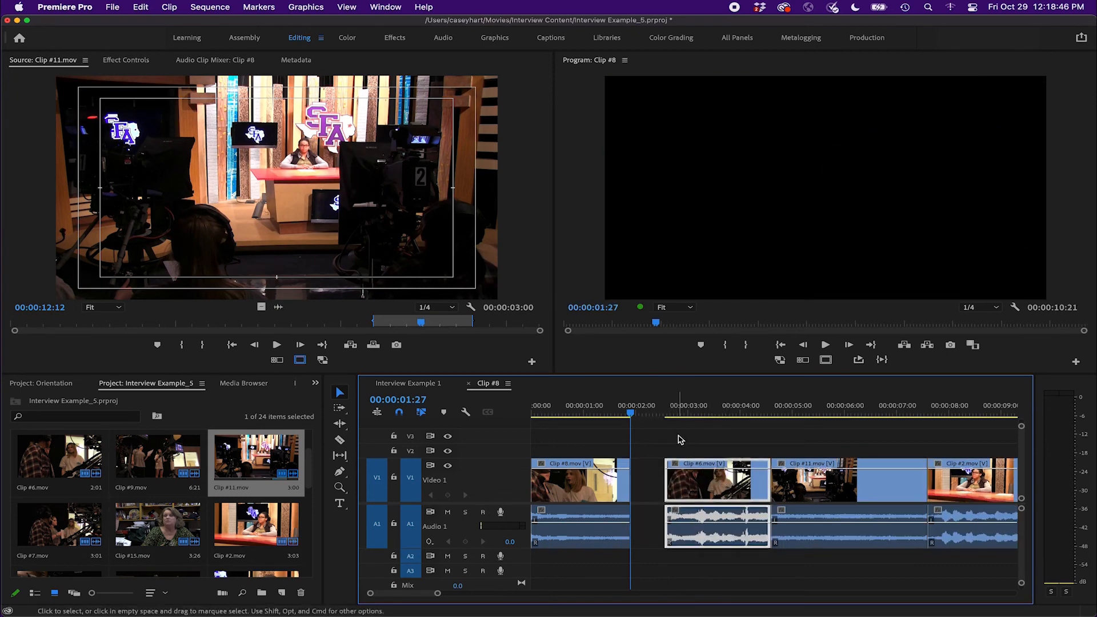
pyautogui.click(680, 439)
pyautogui.click(342, 409)
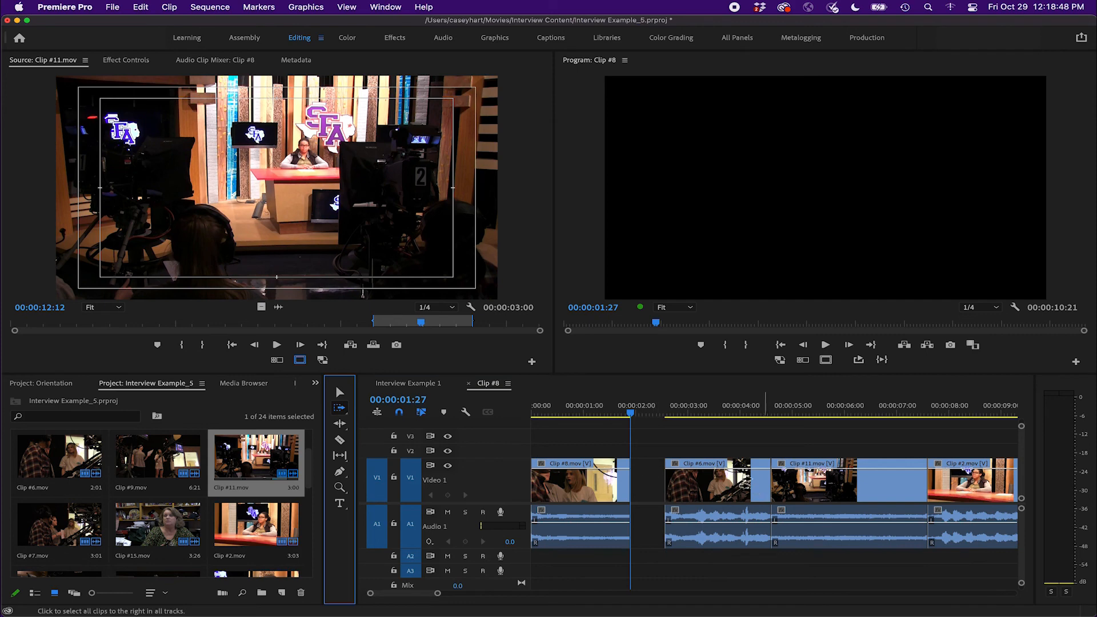
pyautogui.click(743, 483)
pyautogui.click(340, 392)
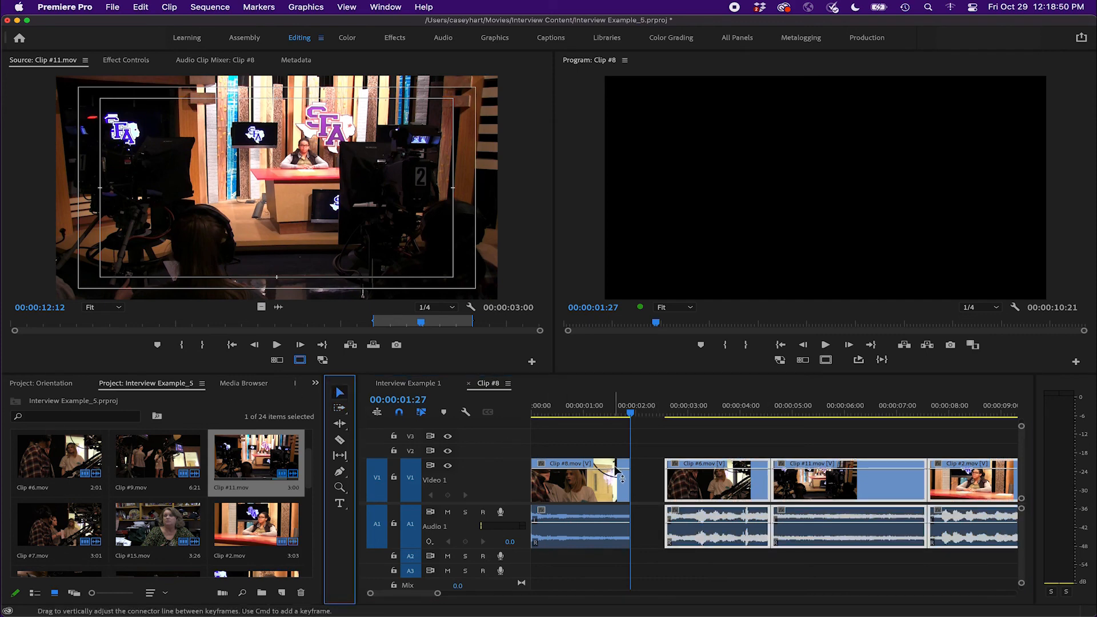
pyautogui.moveTo(708, 488); pyautogui.dragTo(675, 490)
pyautogui.moveTo(629, 413)
pyautogui.mouseDown()
pyautogui.moveTo(619, 413)
pyautogui.moveTo(662, 416)
pyautogui.moveTo(613, 412)
pyautogui.moveTo(647, 412)
pyautogui.mouseUp()
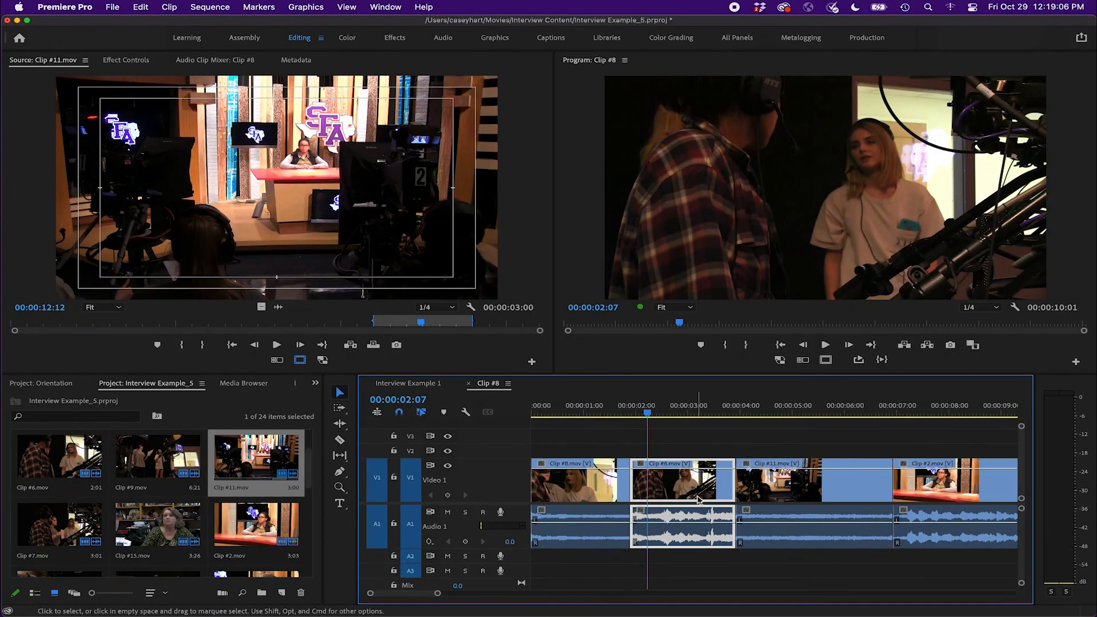
# Track-select Clip #6.mov onward again and move the clips right to open space after Clip #8.mov
pyautogui.click(691, 448)
pyautogui.moveTo(609, 413)
pyautogui.mouseDown()
pyautogui.moveTo(598, 414)
pyautogui.moveTo(679, 414)
pyautogui.moveTo(599, 414)
pyautogui.mouseUp()
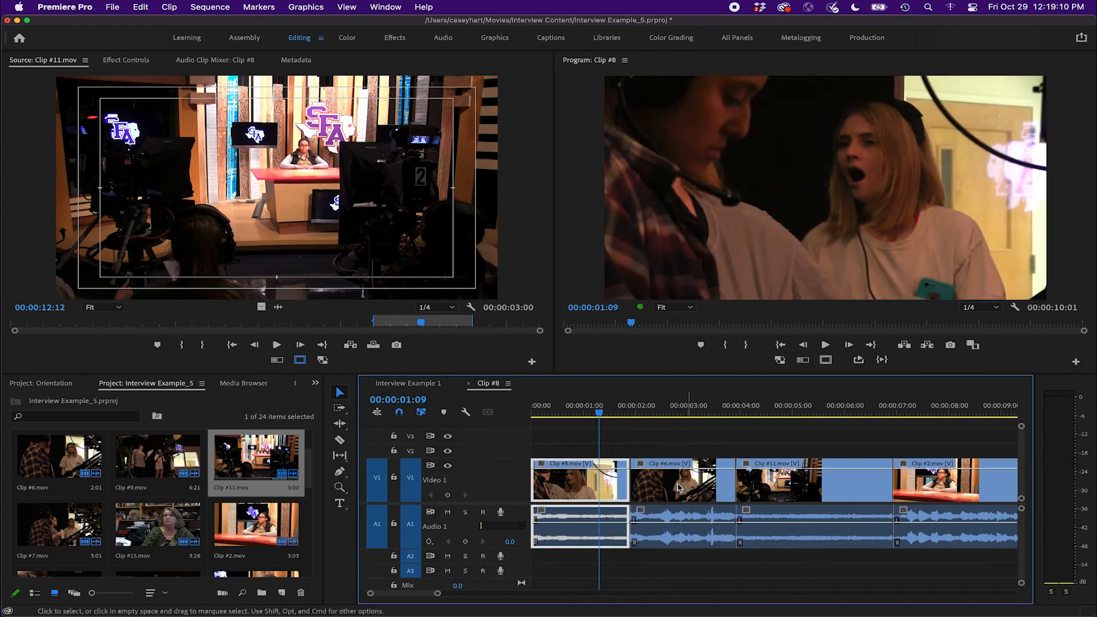
pyautogui.click(340, 407)
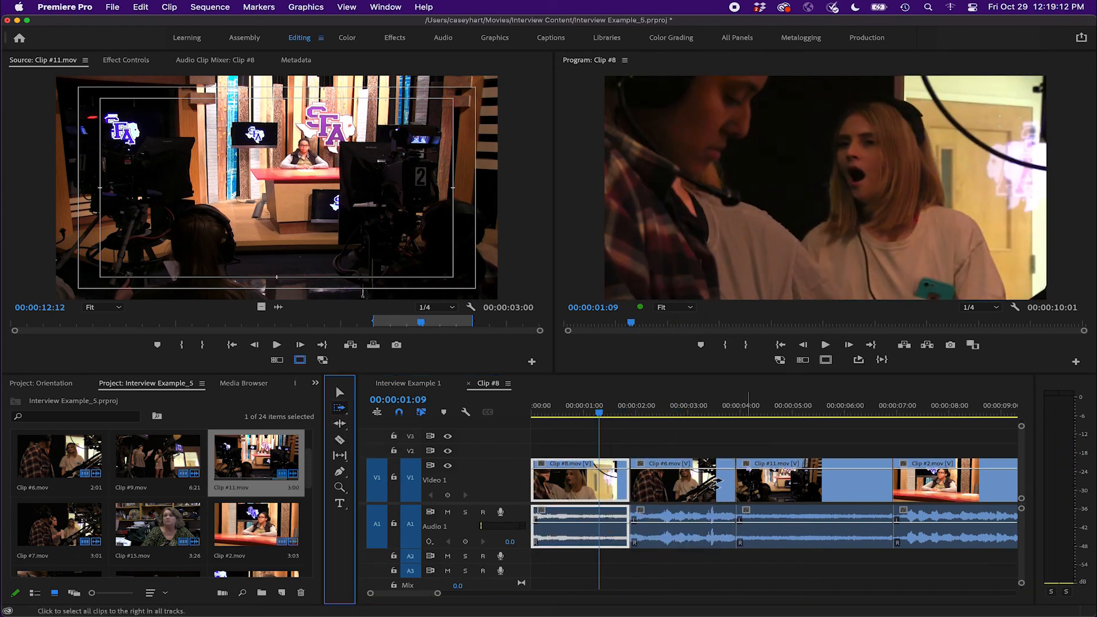
pyautogui.click(671, 478)
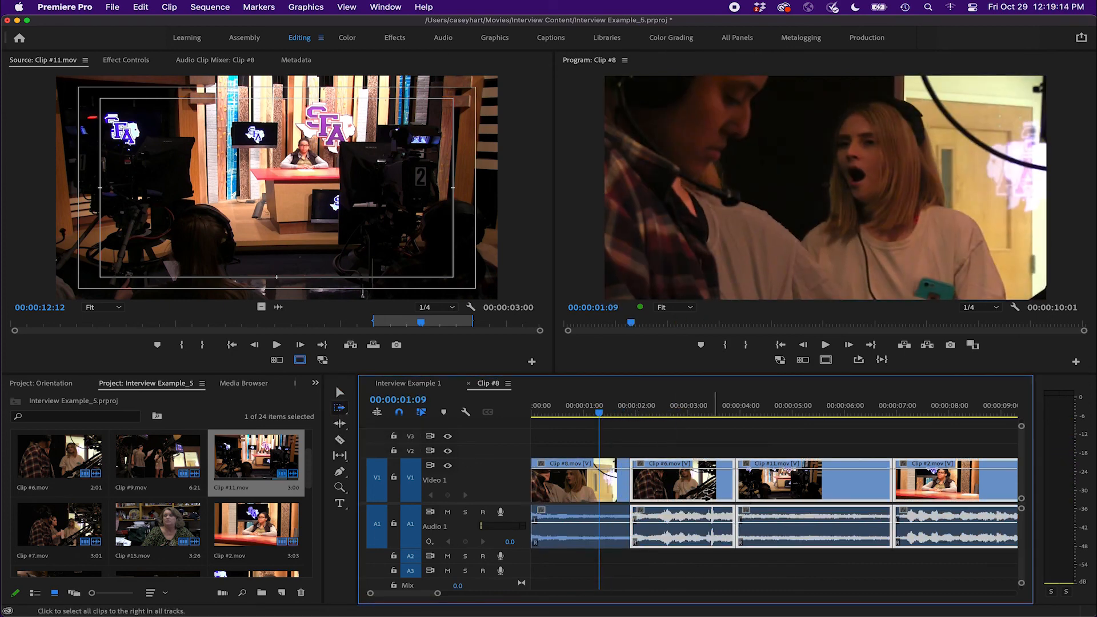
pyautogui.hscroll(4, 707, 495)
pyautogui.click(339, 392)
pyautogui.moveTo(569, 482); pyautogui.dragTo(627, 483)
# Extend the end of Clip #8.mov and slide the following clips left so they butt against it
pyautogui.hscroll(-4, 662, 501)
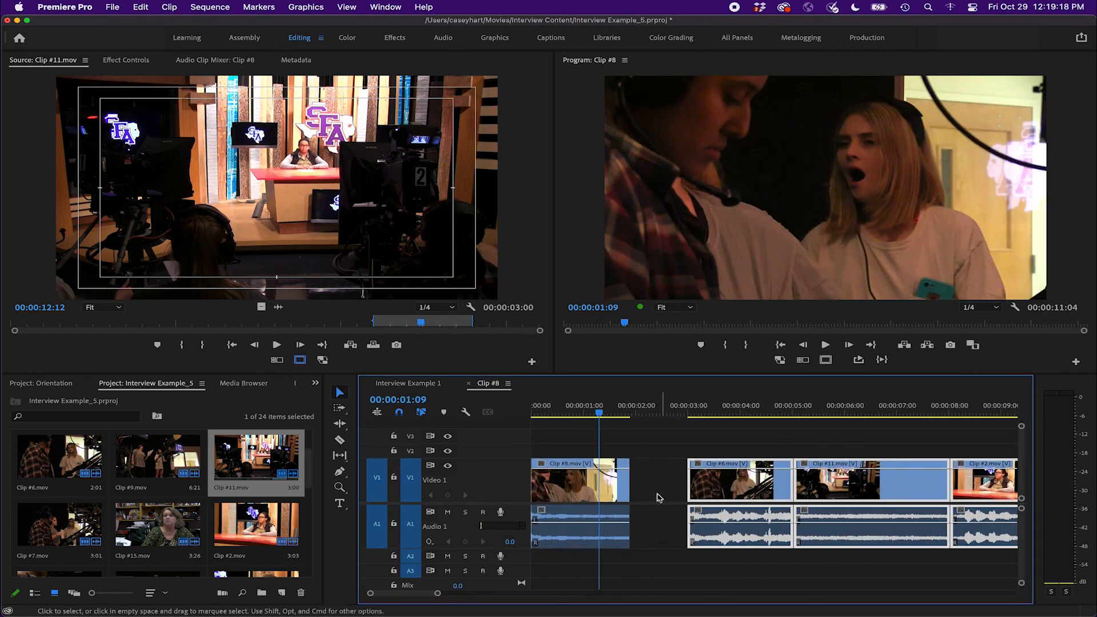
pyautogui.moveTo(628, 489); pyautogui.dragTo(647, 490)
pyautogui.moveTo(736, 486); pyautogui.dragTo(699, 489)
# Play and scrub through the revised sequence
pyautogui.press('space')
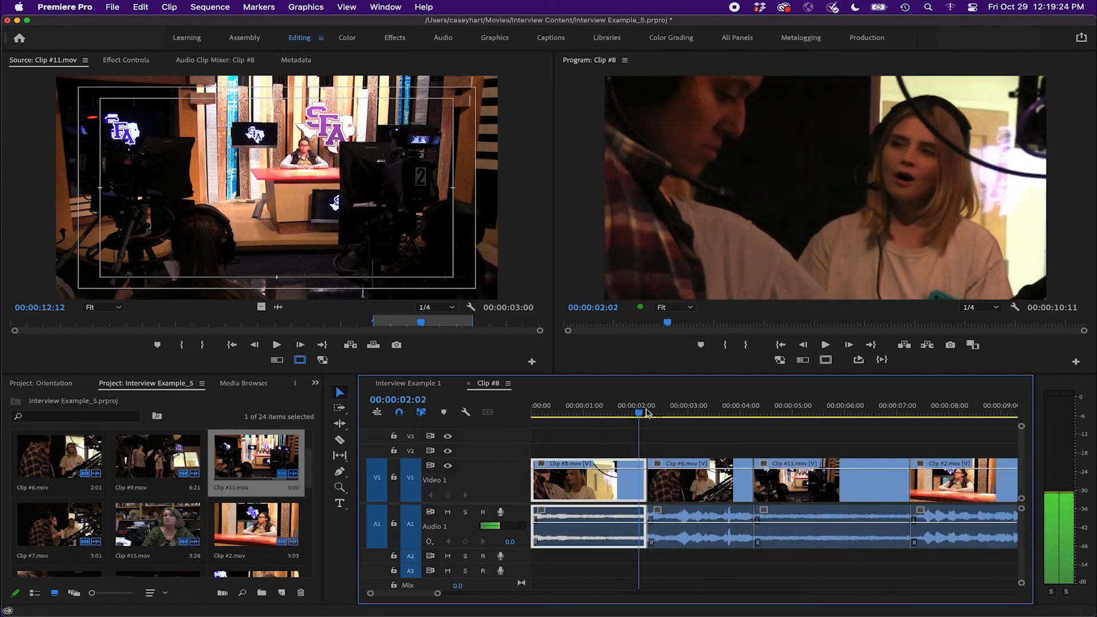
pyautogui.moveTo(733, 412); pyautogui.dragTo(920, 420)
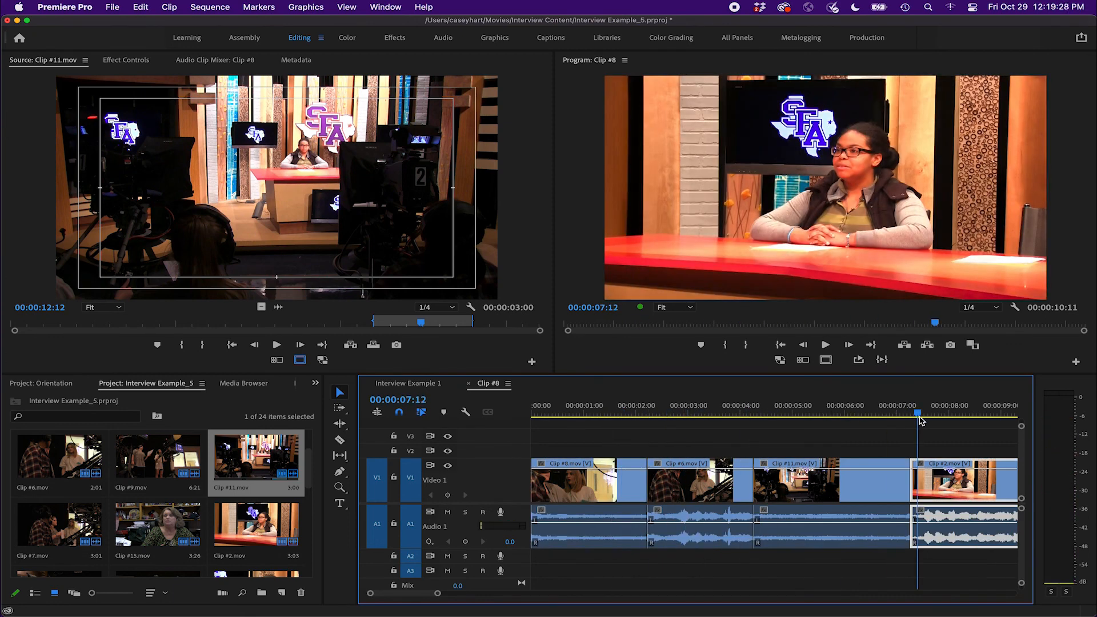